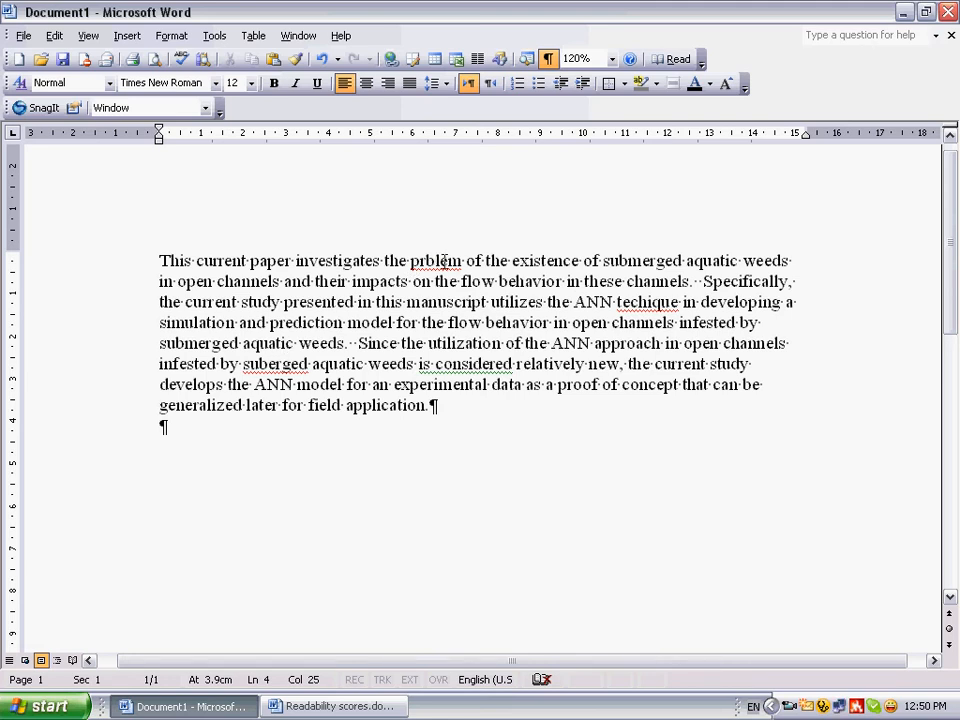
Correct the misspelled words 'prblem', 'techique' and 'suberged' to 'problem', 'technique' and 'submerged'
right_click(443, 261)
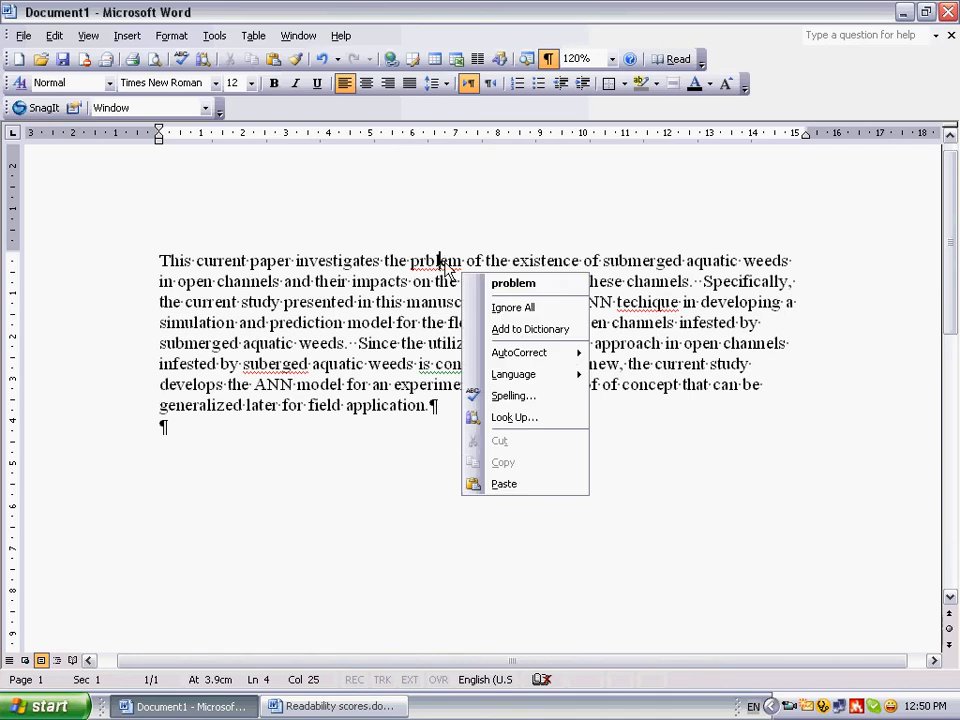
left_click(528, 284)
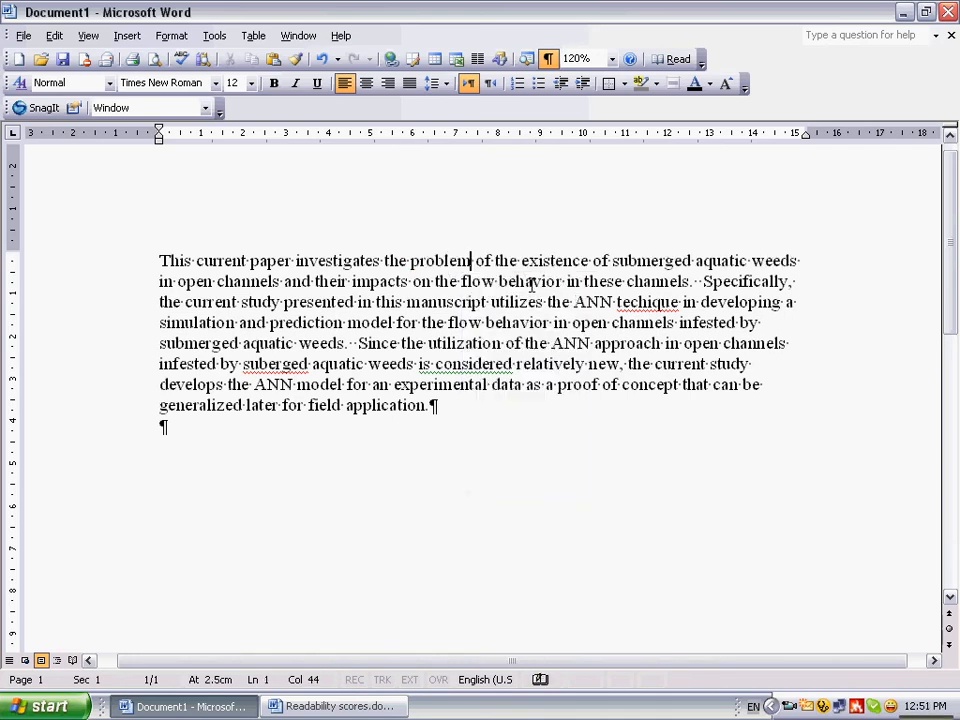
right_click(652, 302)
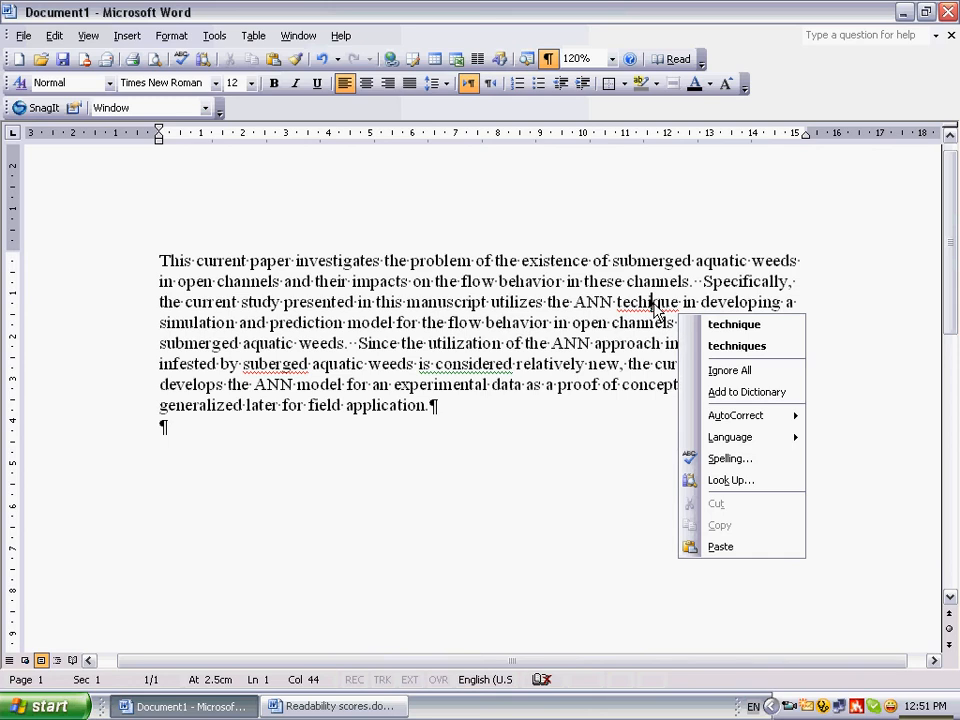
left_click(728, 325)
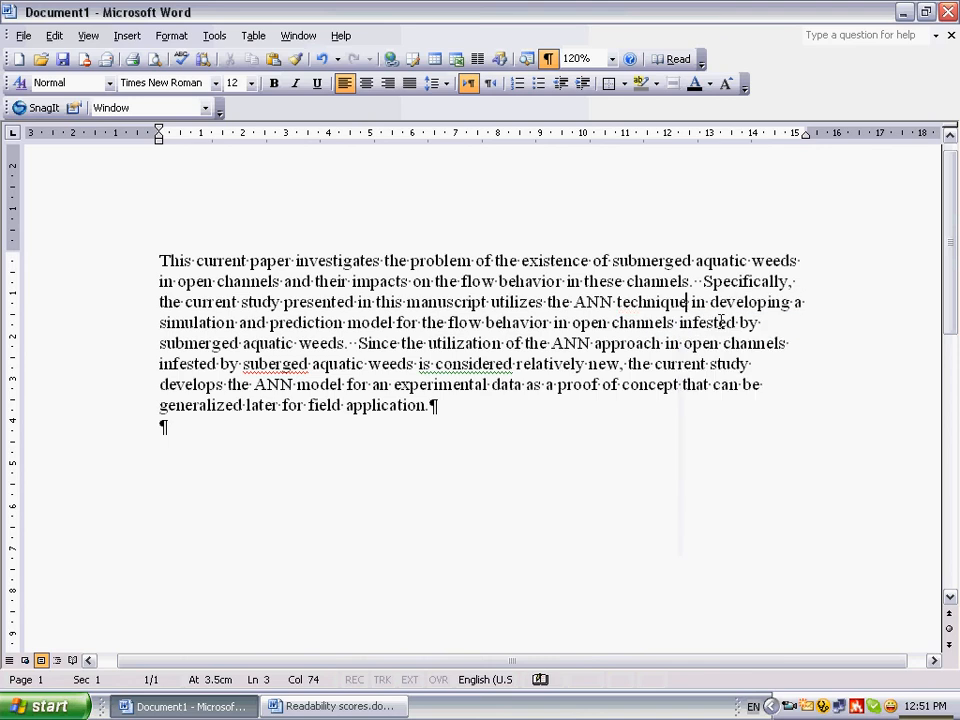
right_click(291, 365)
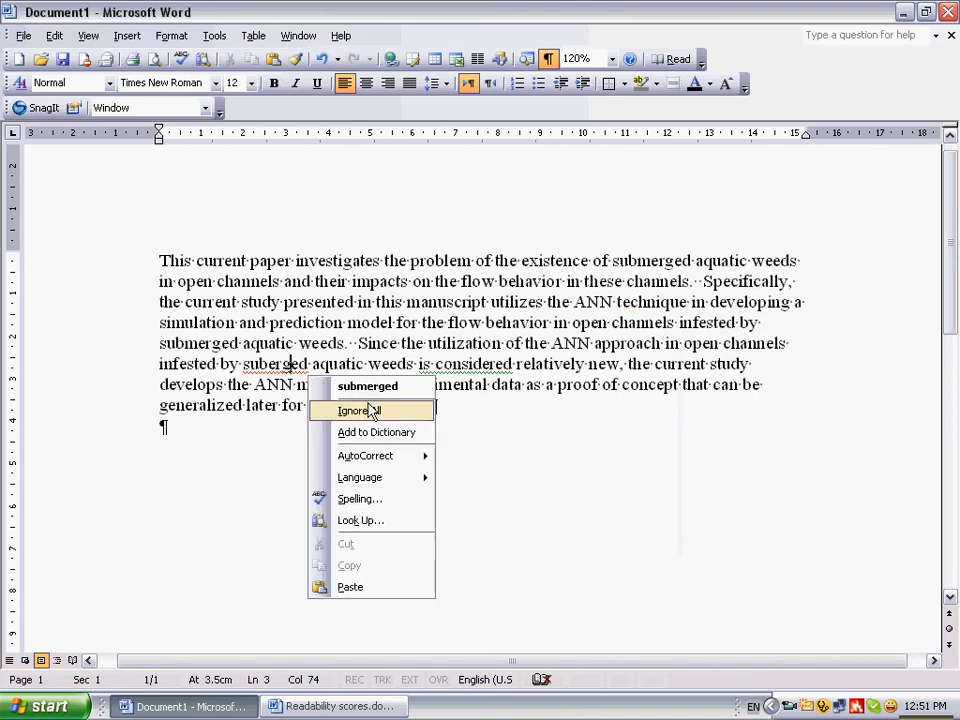
left_click(371, 389)
left_click(459, 343)
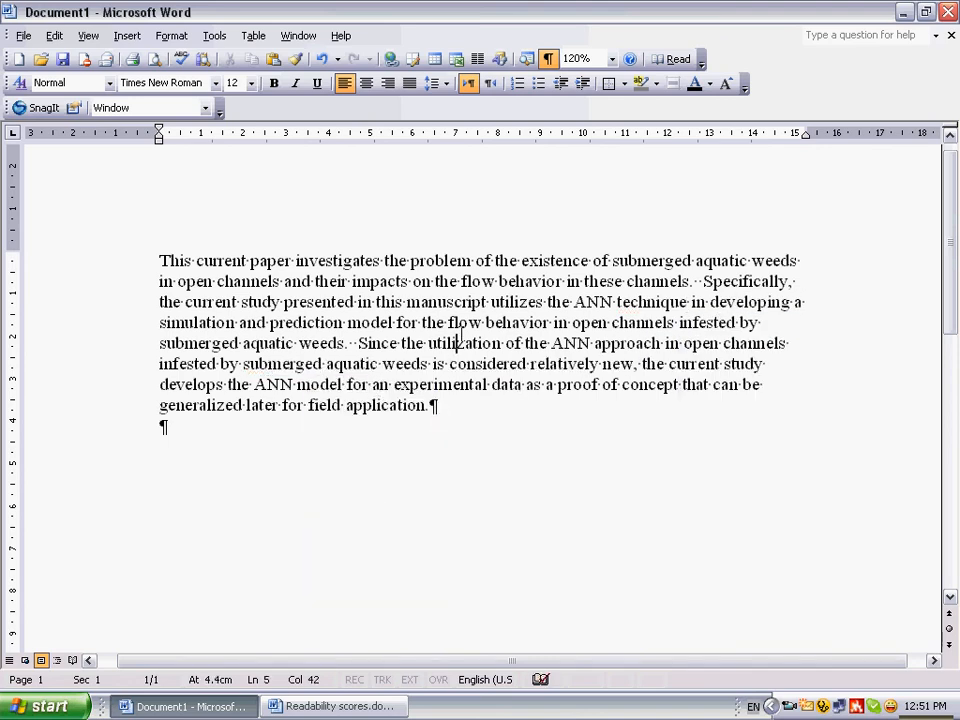
left_click(323, 322)
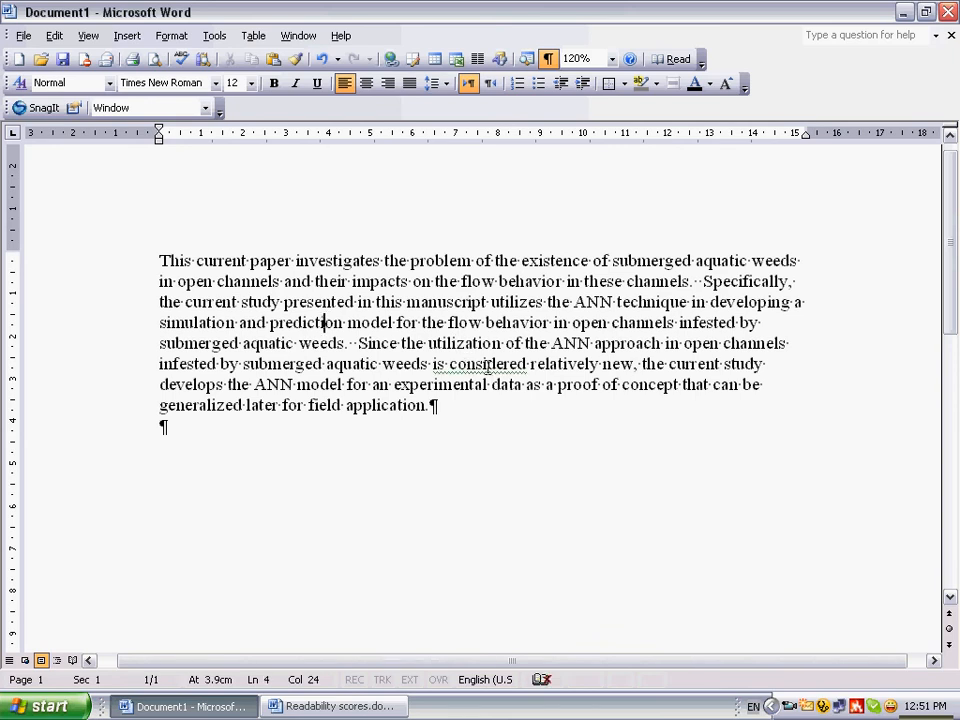
Ignore once the passive-voice grammar flags on 'is considered' and 'can be generalized'
right_click(488, 366)
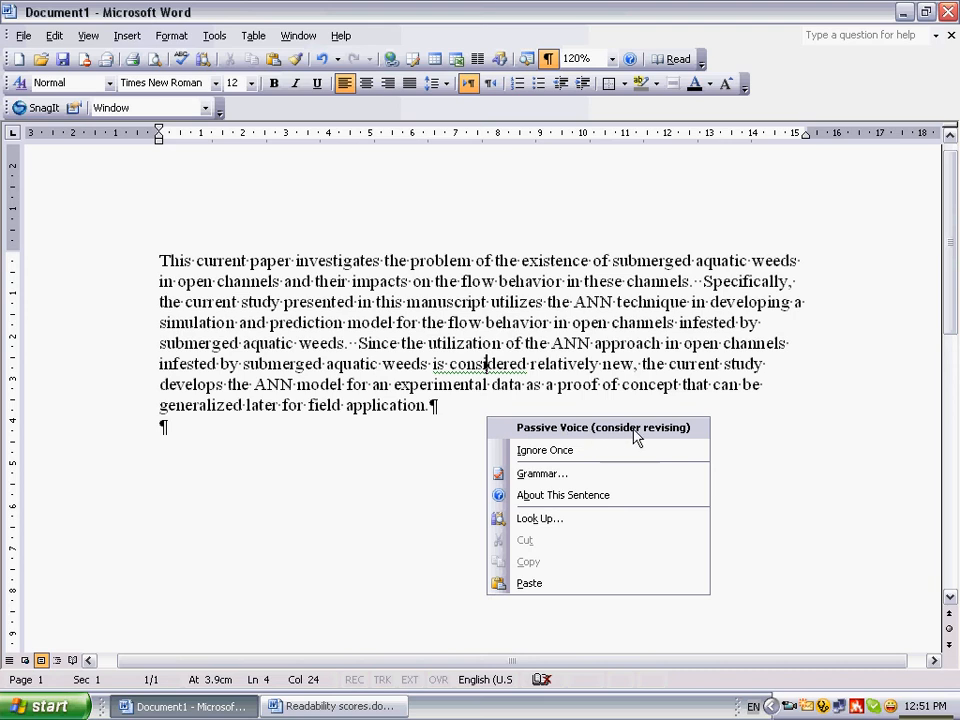
left_click(557, 453)
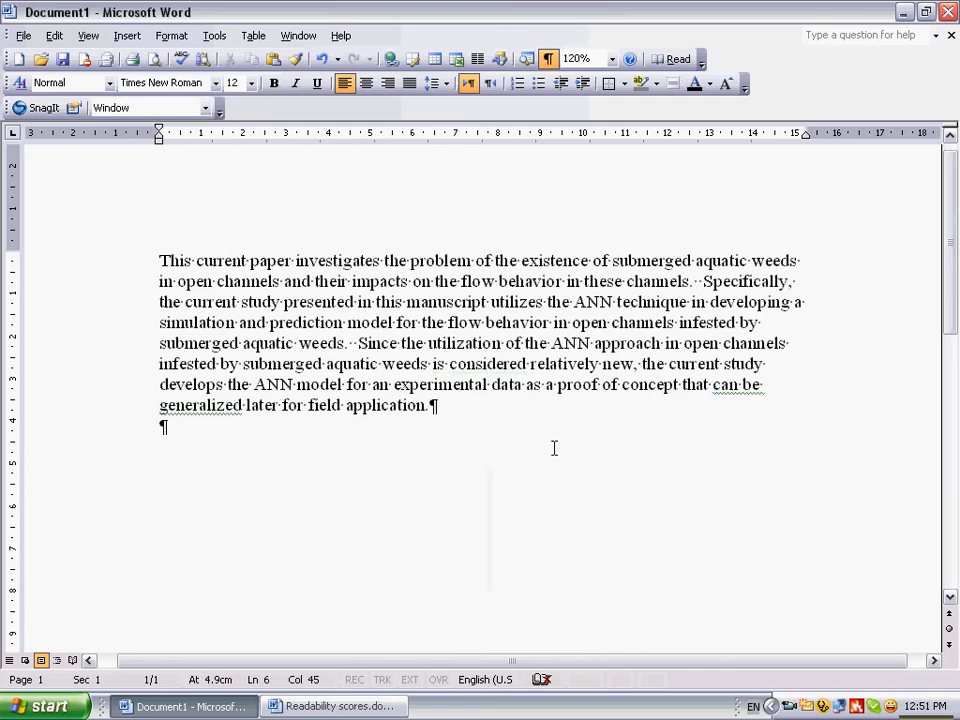
left_click(740, 391)
key("BackSpace")
right_click(740, 391)
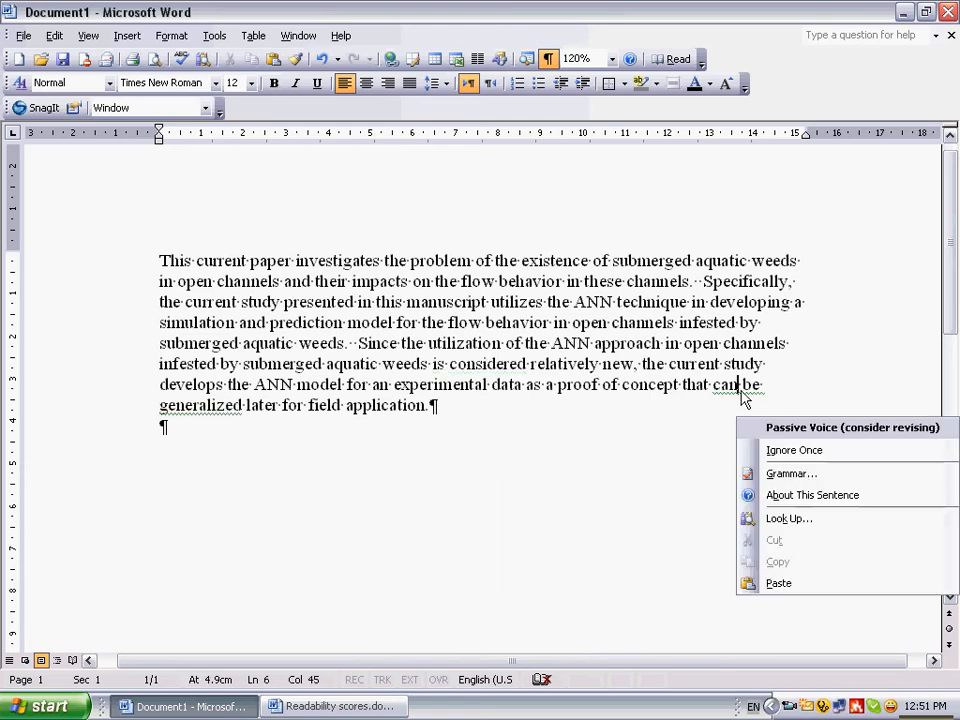
left_click(776, 451)
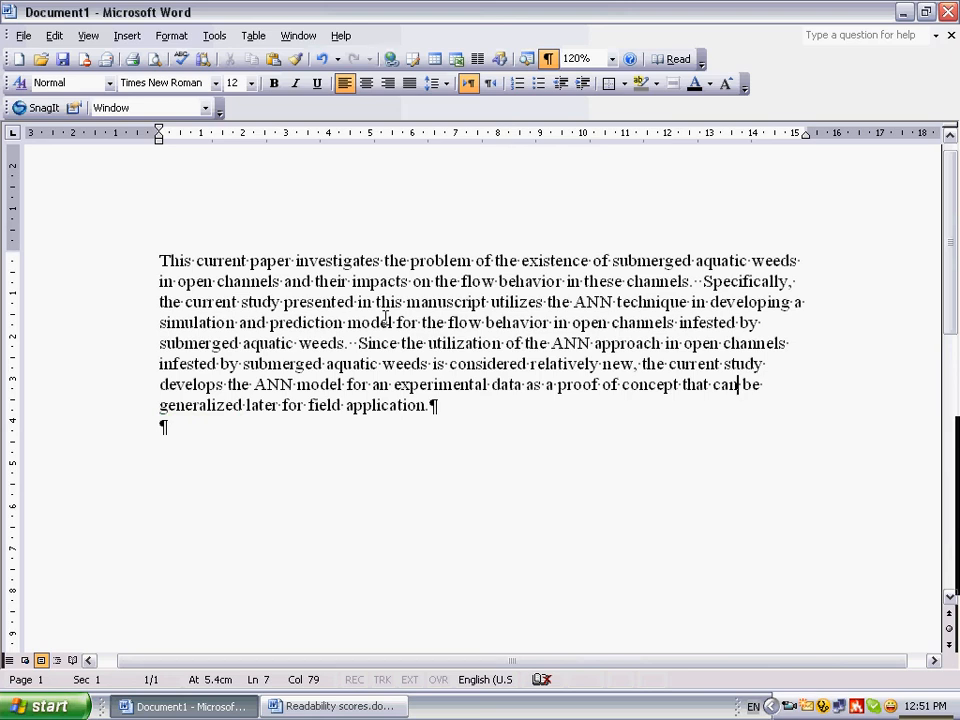
Enable showing readability statistics in the spelling and grammar options
left_click(216, 36)
left_click(240, 142)
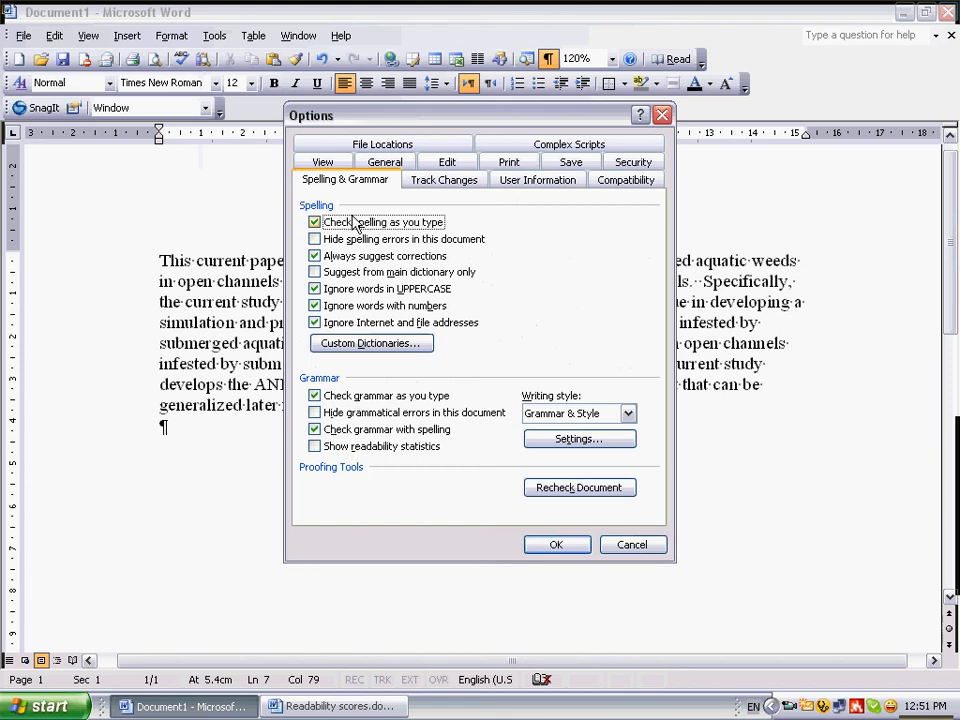
left_click(315, 449)
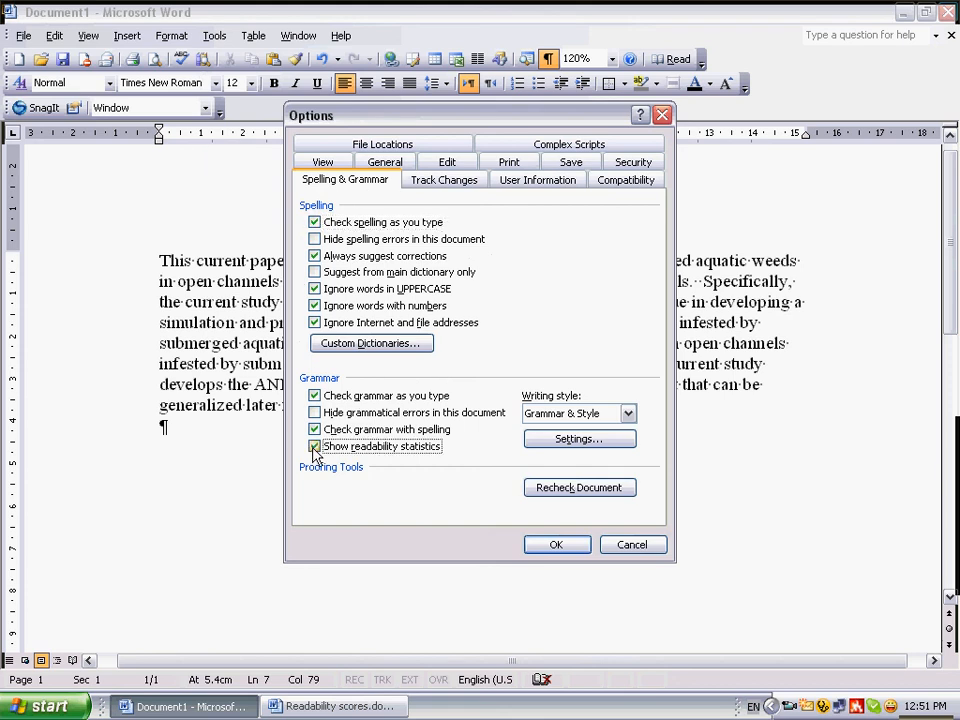
left_click(560, 546)
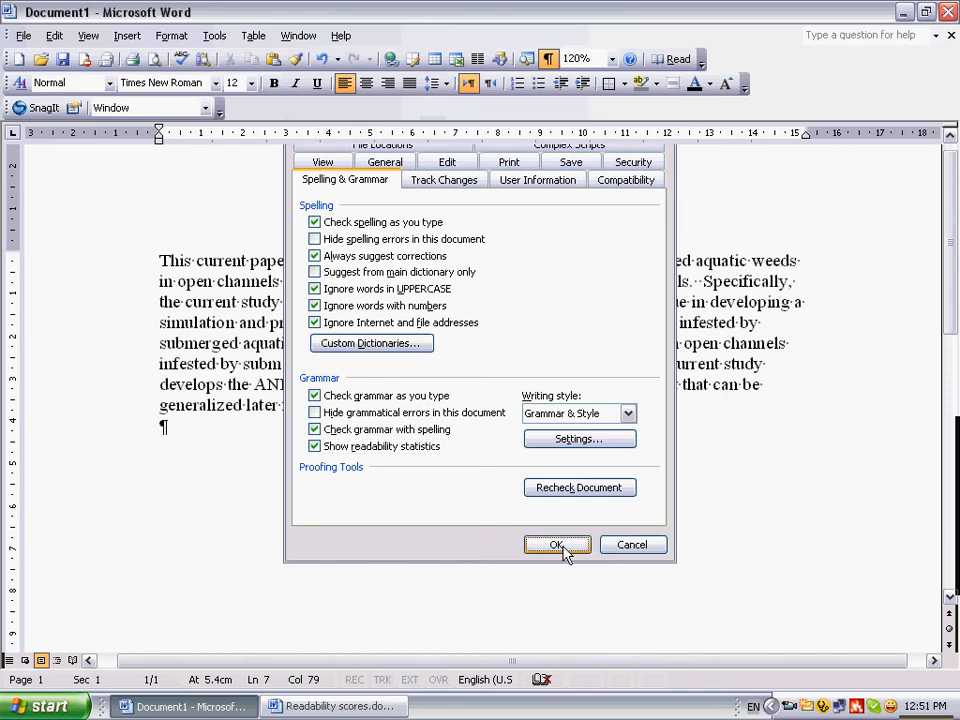
Run the spelling and grammar check and compare the paragraph's readability statistics with the guidelines in Readability scores.doc
left_click(184, 62)
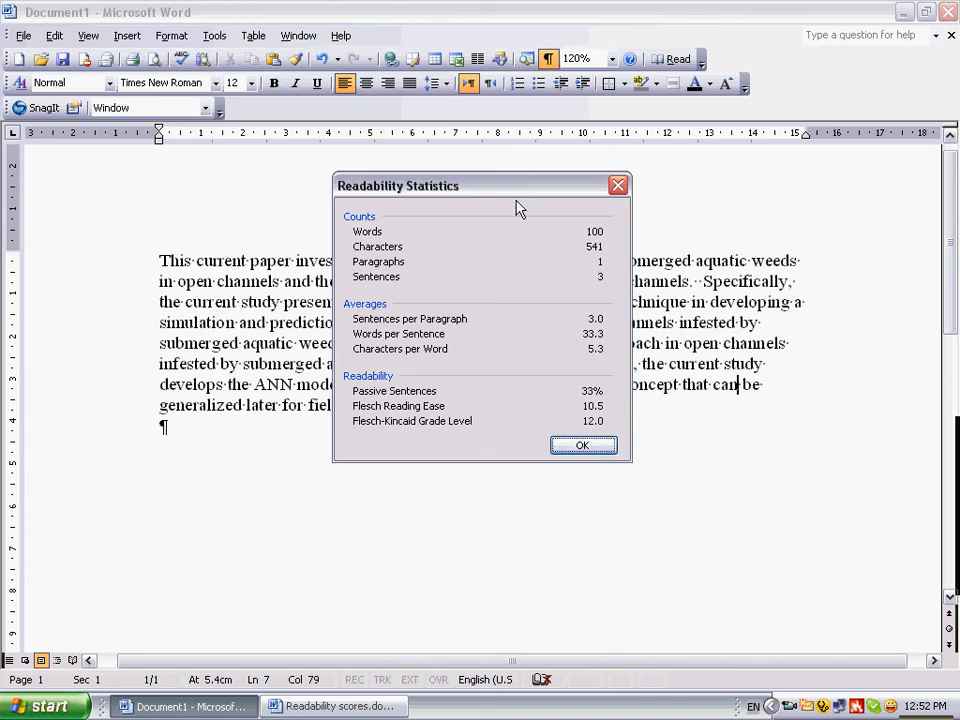
left_click(363, 711)
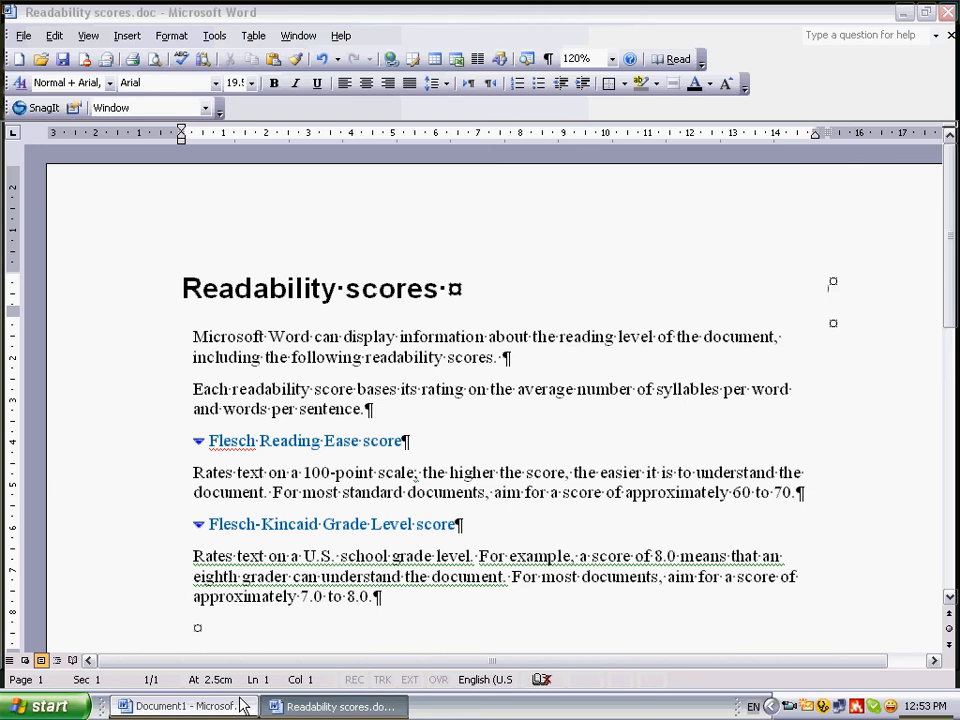
left_click(225, 711)
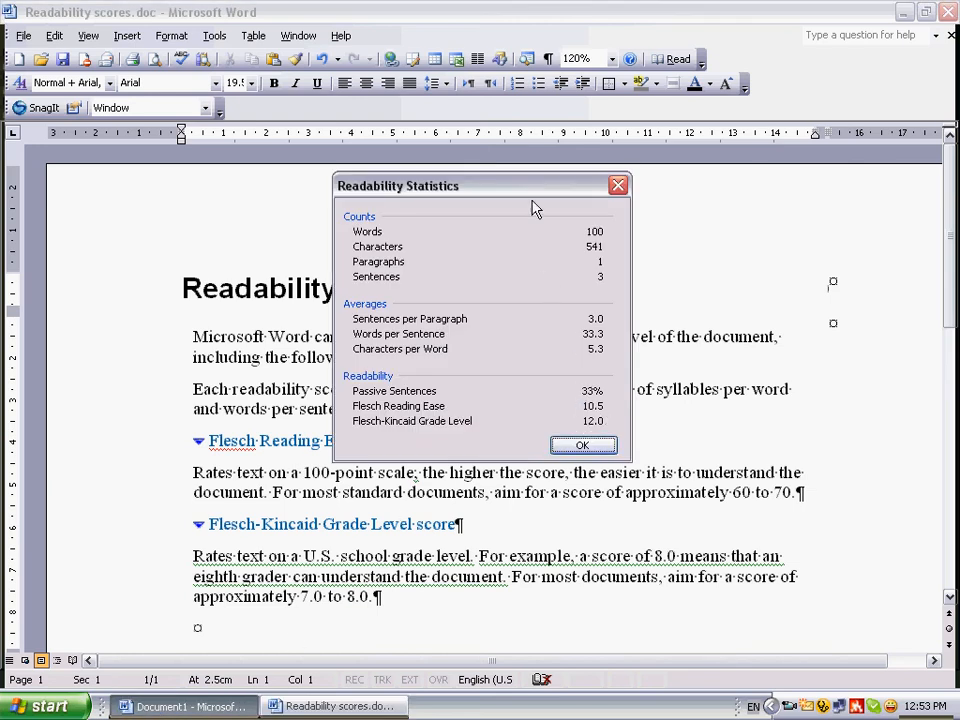
left_click_drag(535, 193, 511, 124)
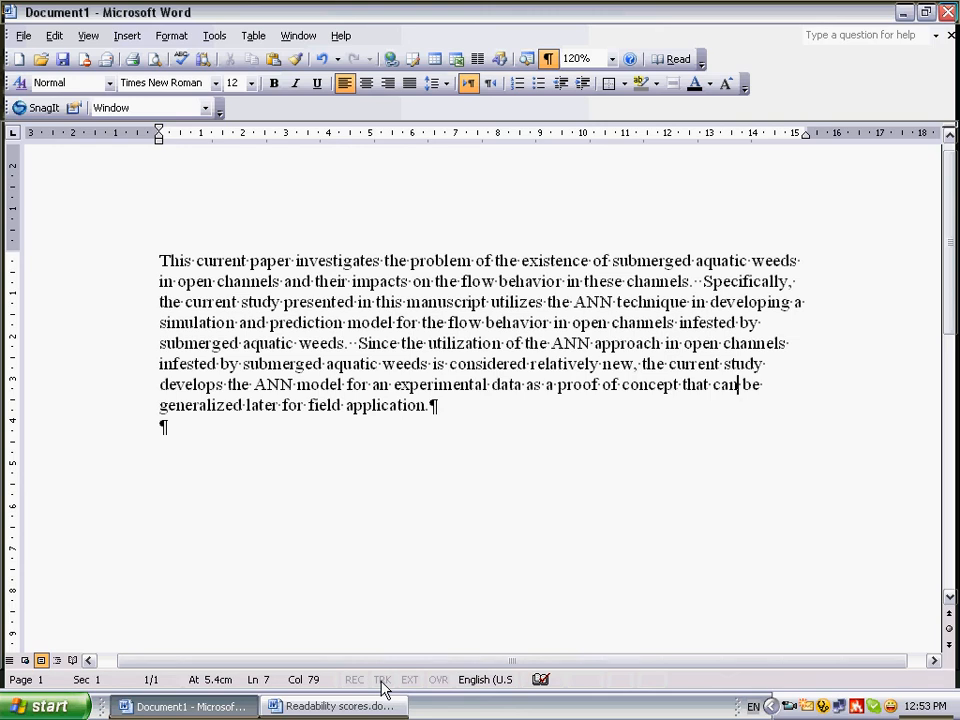
Display the Reviewing commands and turn on Track Changes for the document
left_click(99, 38)
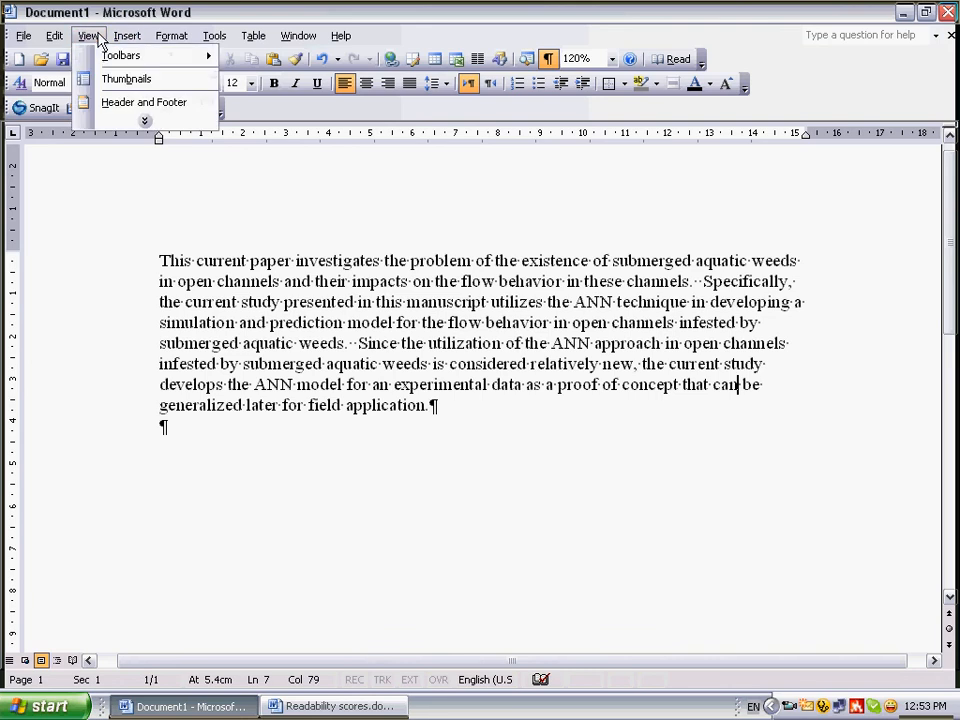
mouse_move(125, 58)
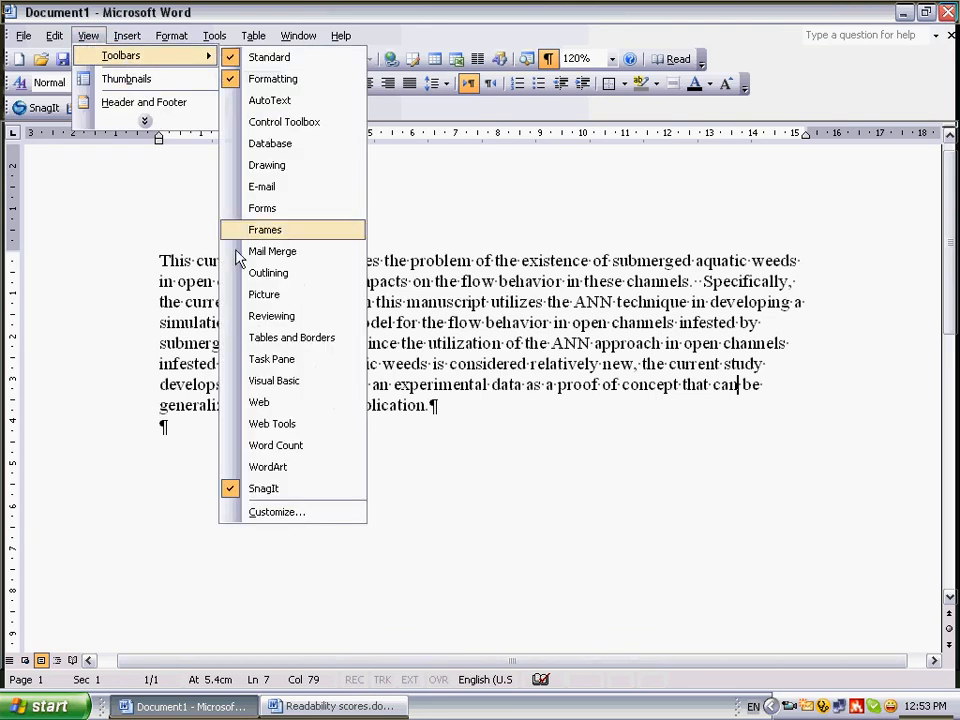
left_click(262, 316)
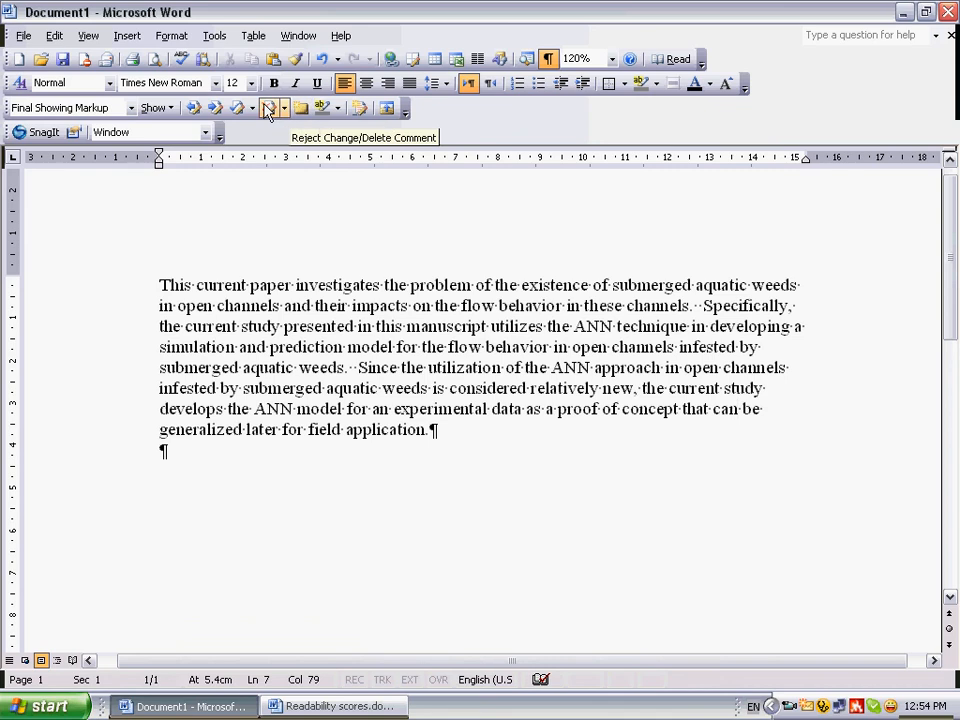
left_click(360, 111)
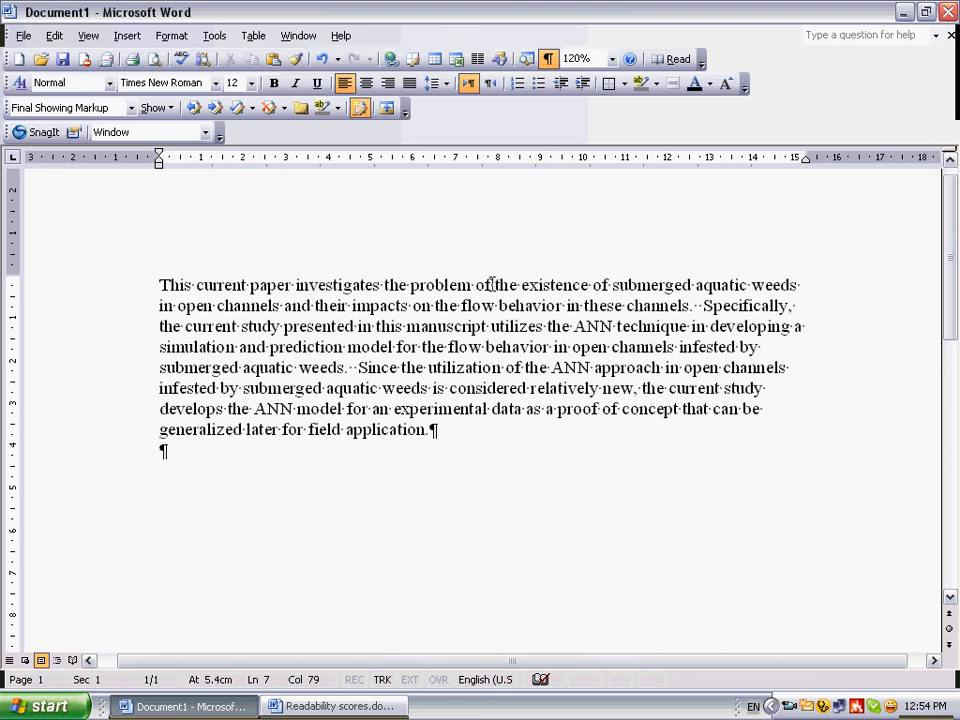
Delete 'the existence of' before 'submerged' and 'the' before 'flow behavior' in the first sentence, with the zoom set to 100%
left_click_drag(493, 284, 615, 287)
key("Delete")
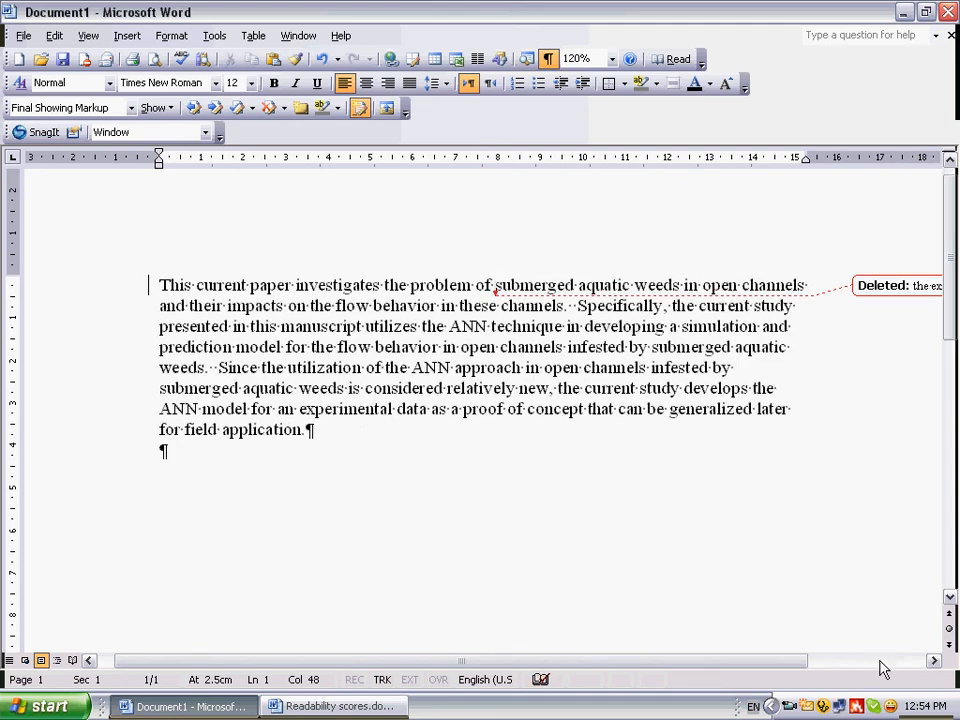
left_click(613, 60)
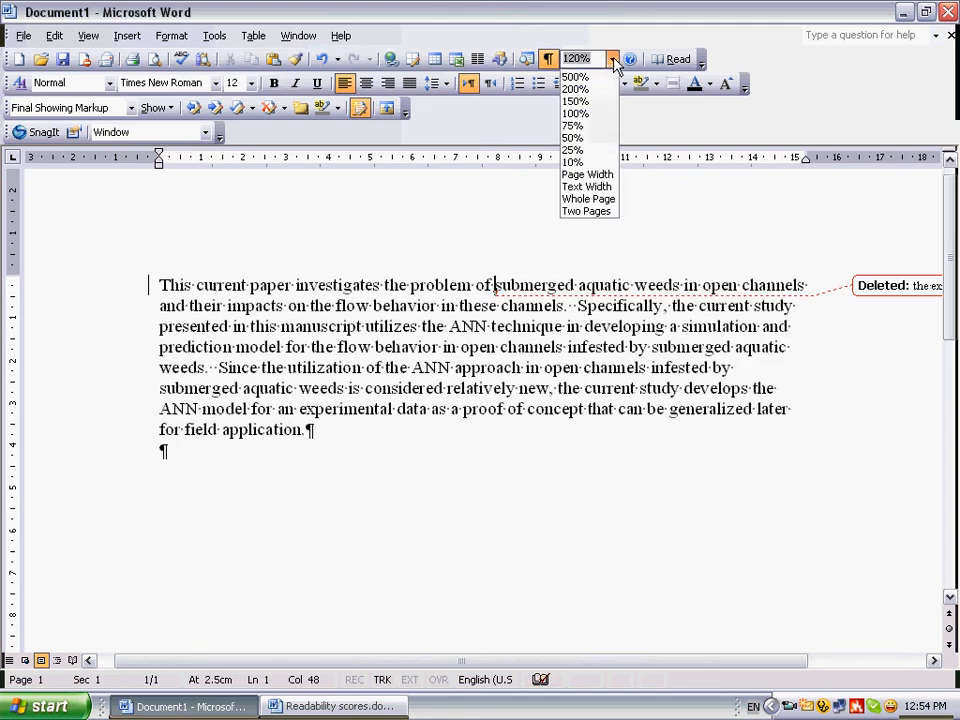
left_click(590, 113)
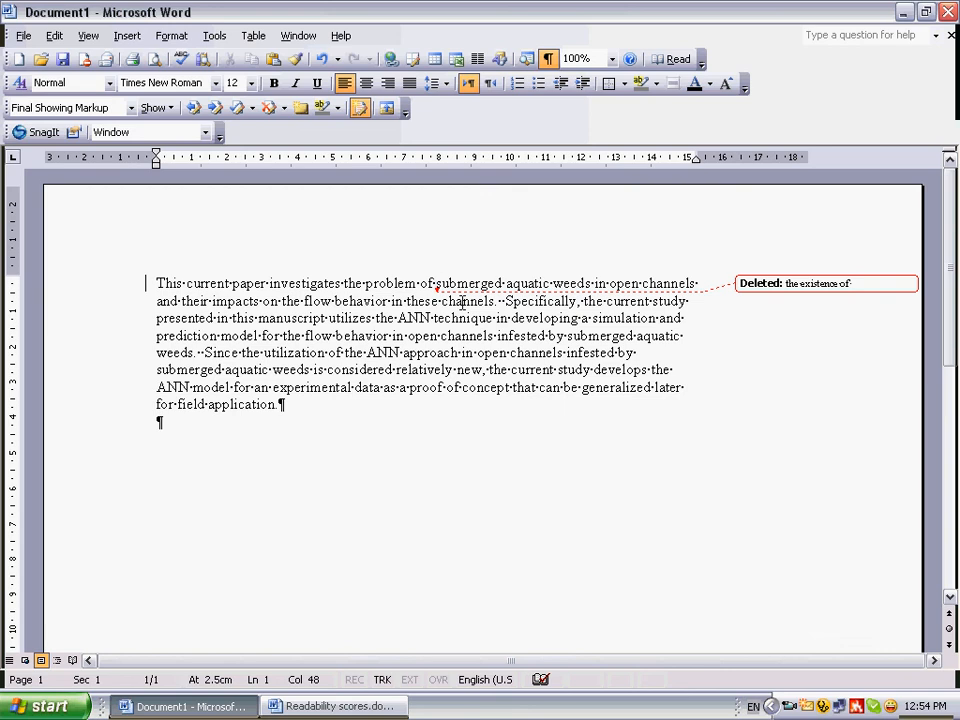
double_click(282, 300)
key("Delete")
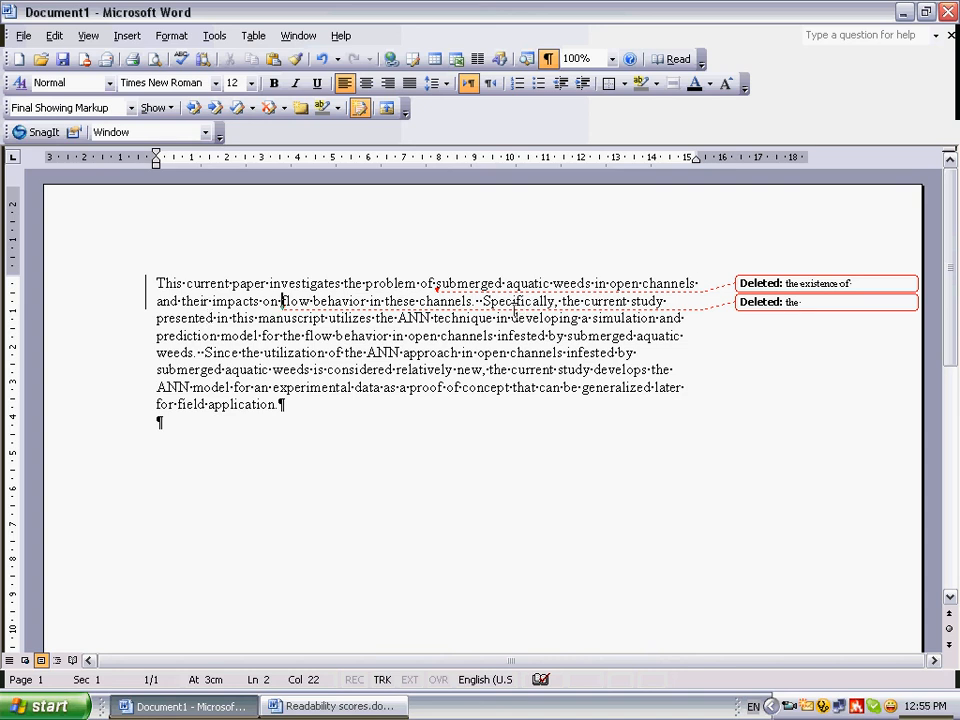
Remove 'Specifically,' from the start of the second sentence and capitalize its opening word as 'The'
left_click_drag(483, 301, 562, 301)
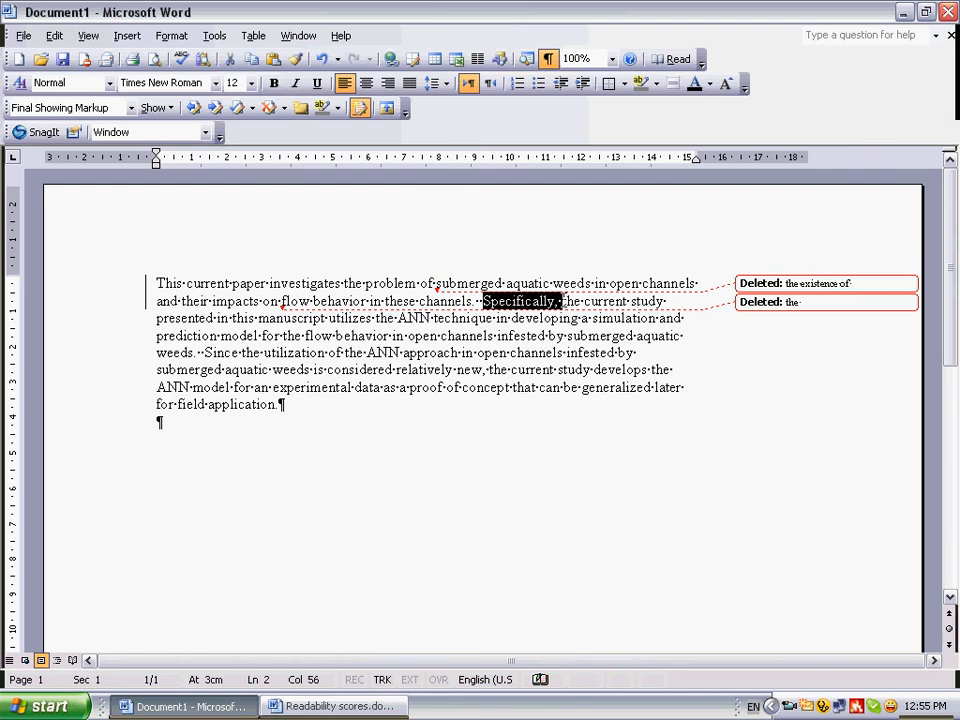
key("Delete")
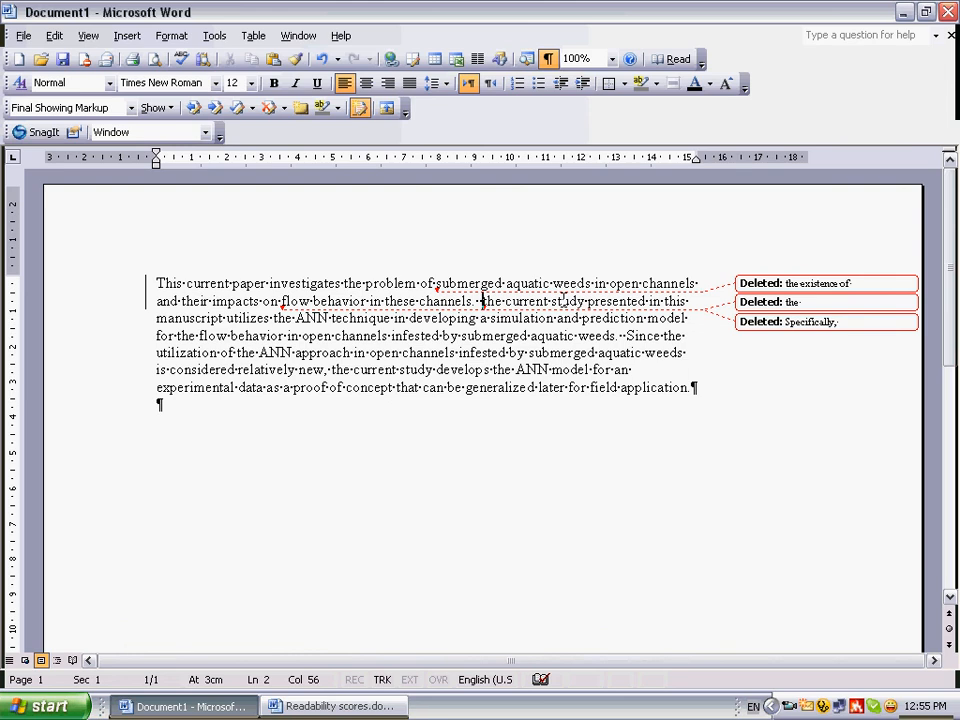
key("Delete")
type("T")
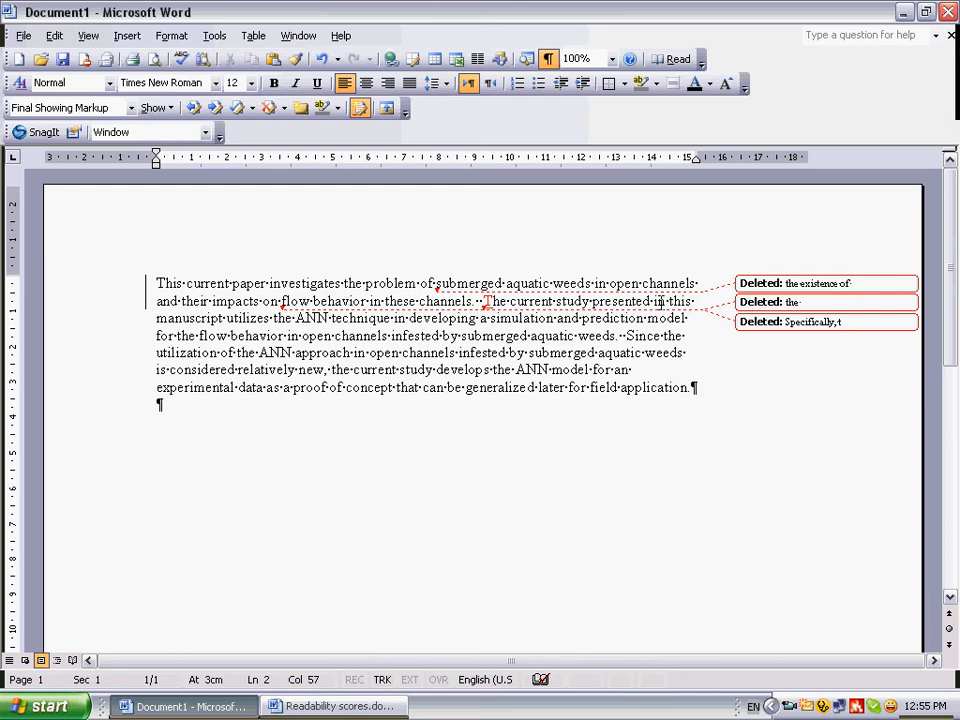
Replace 'presented in this manuscript utilizes' with 'uses' in the second sentence
left_click_drag(593, 301, 272, 318)
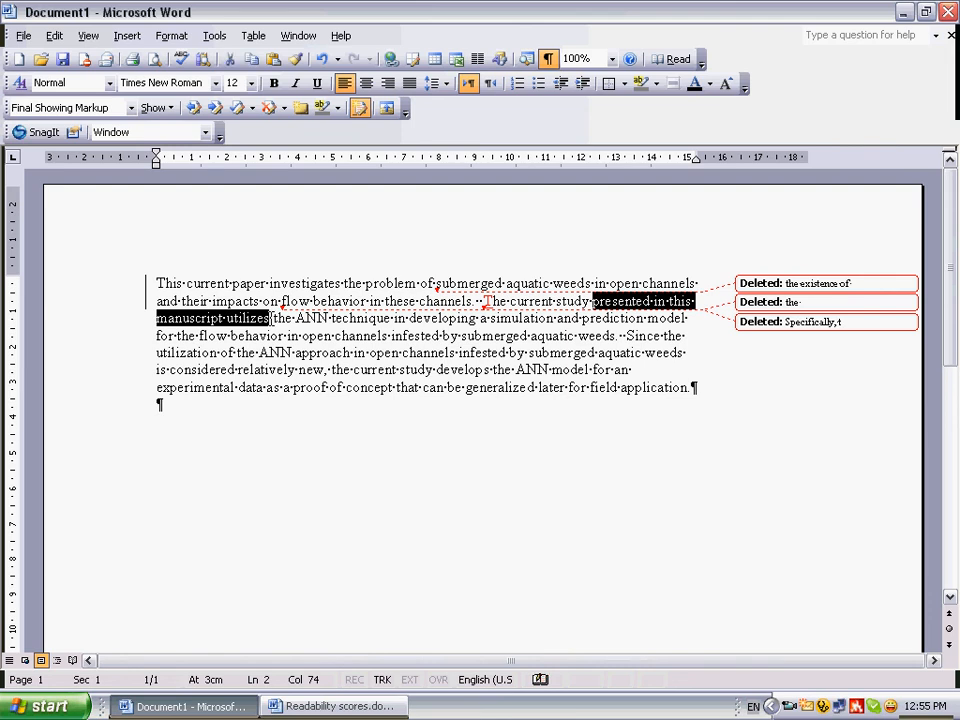
key("Delete")
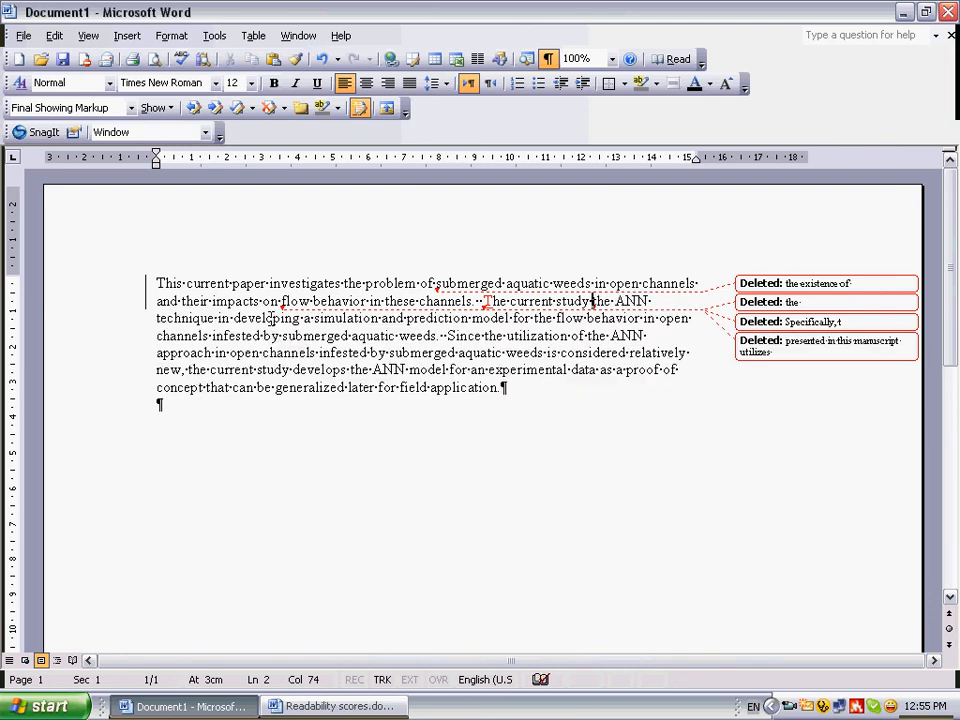
type("uses")
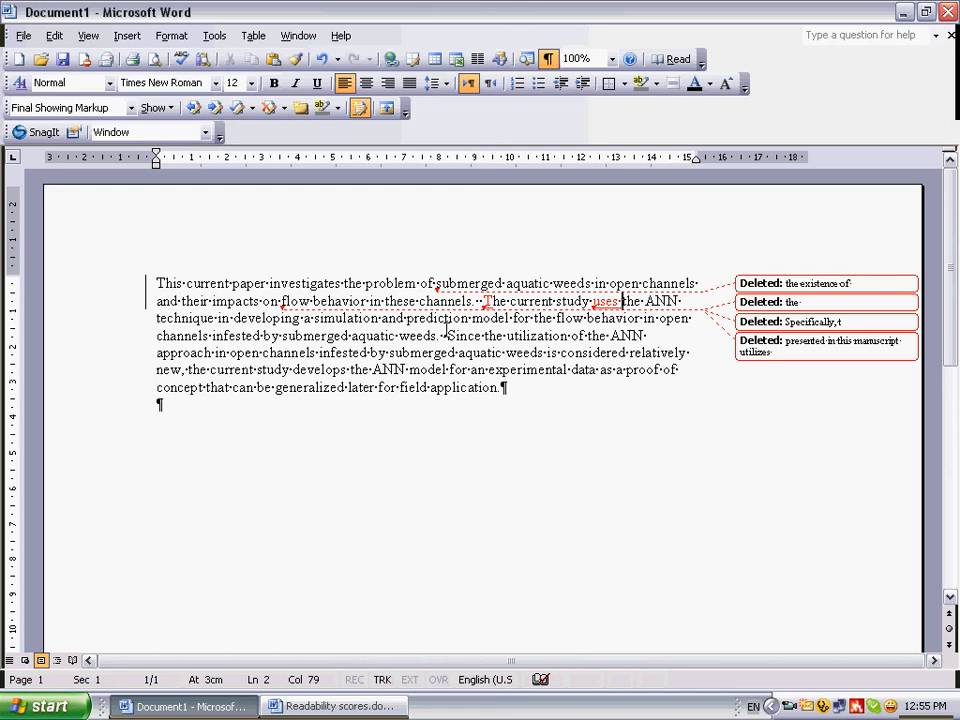
Delete the opening clause of the third sentence from 'Since the utilization' through 'relatively new,' and capitalize the remaining opening word as 'The'
left_click_drag(447, 336, 446, 355)
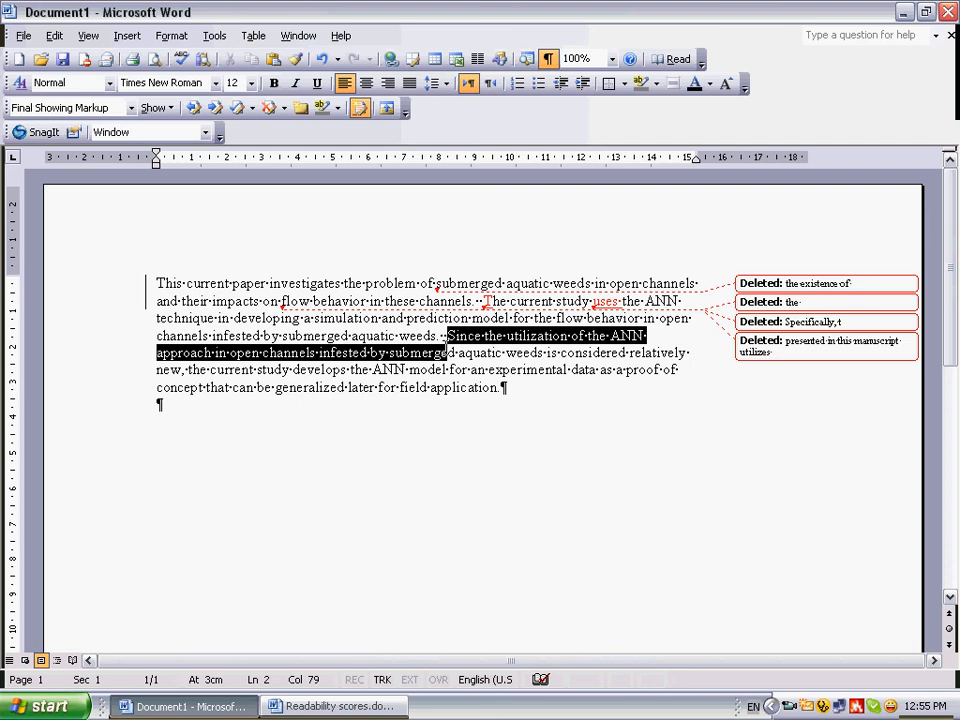
left_click_drag(446, 353, 184, 370)
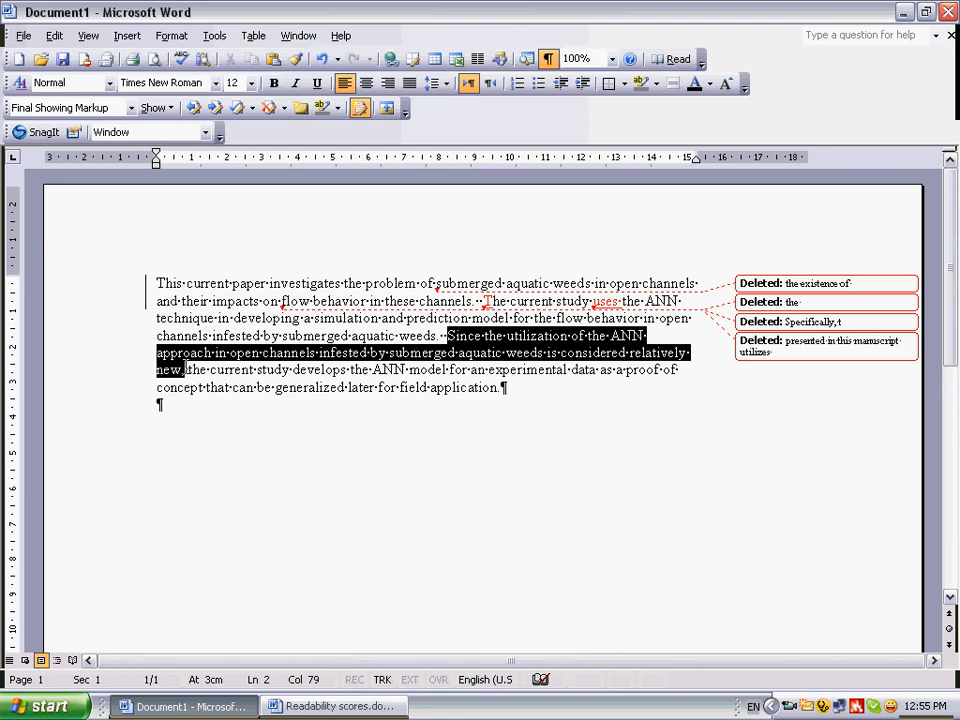
key("Delete")
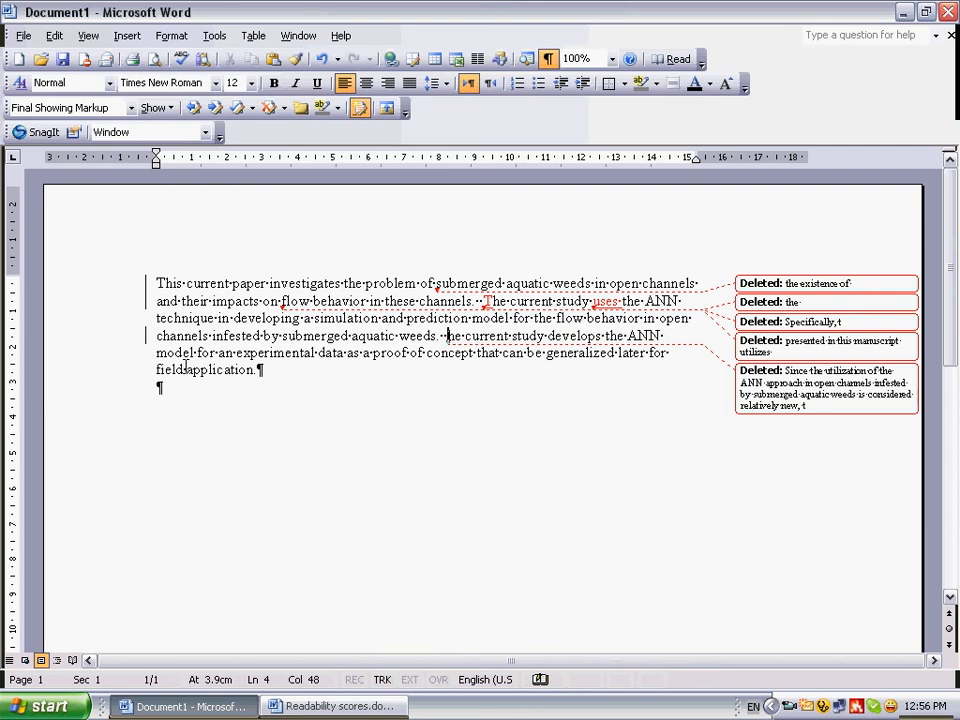
key("Delete")
type("T")
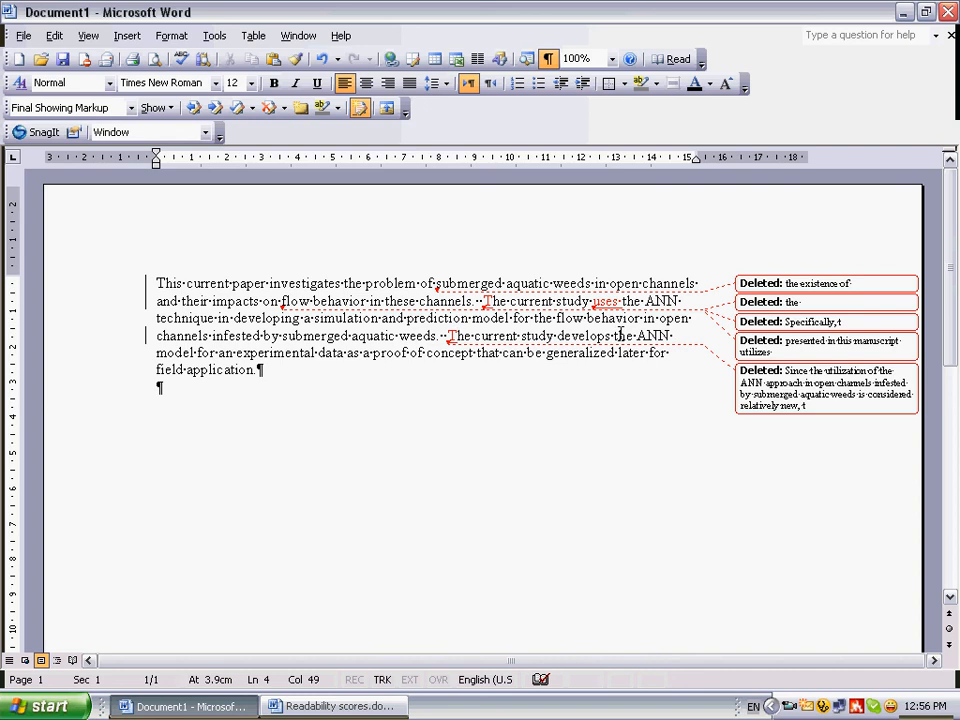
Delete 'the' before 'ANN model' in the third sentence and replace 'for an' before 'experimental data' with 'using'
left_click_drag(613, 335, 634, 335)
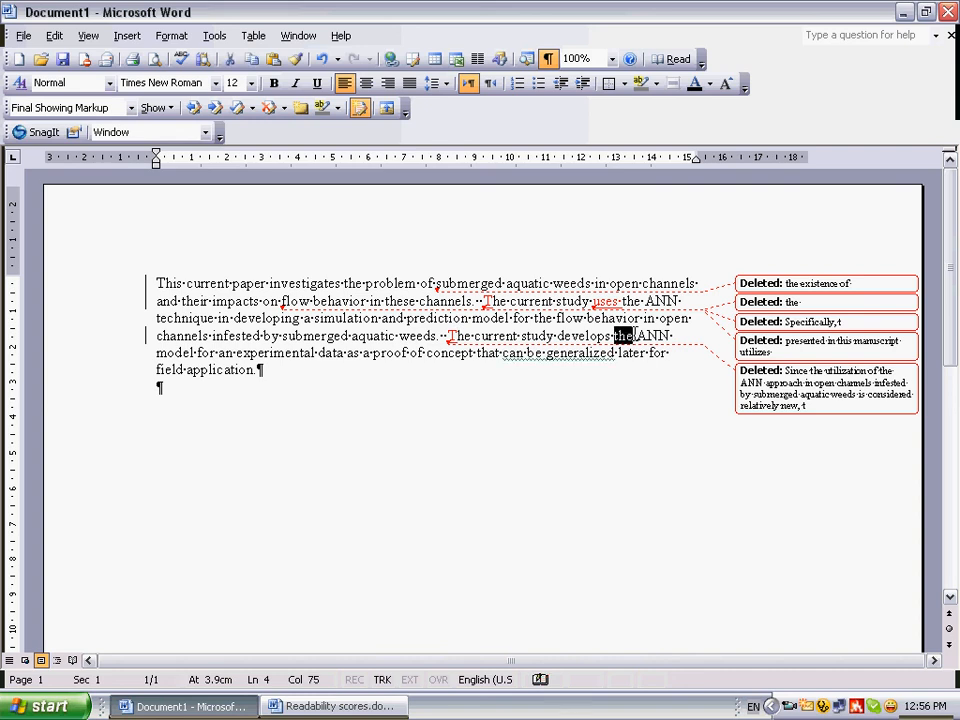
key("Delete")
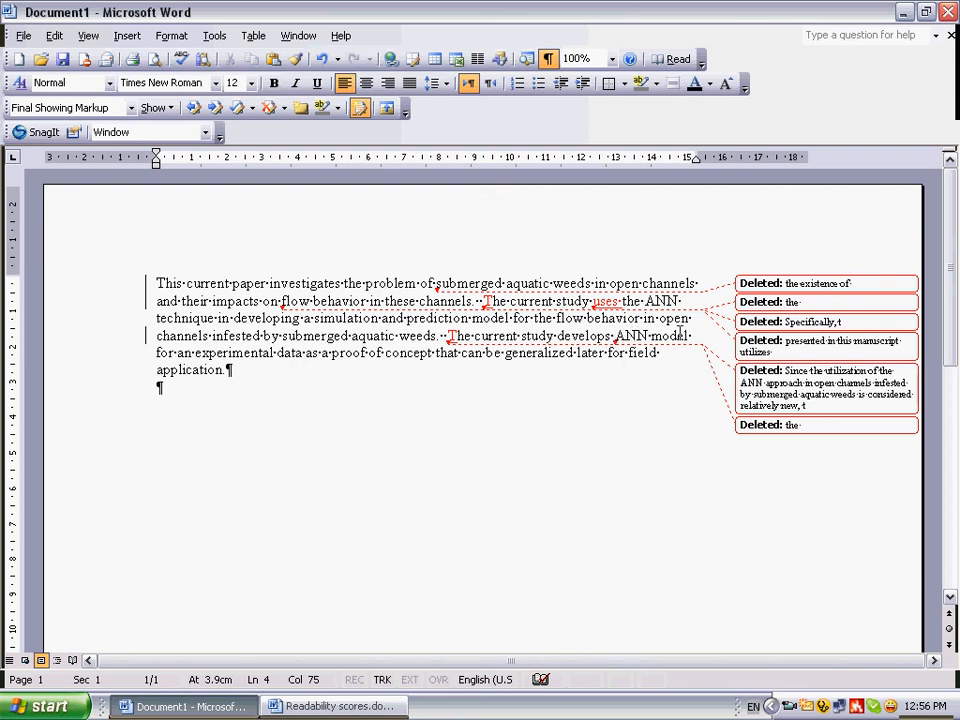
left_click_drag(156, 352, 197, 358)
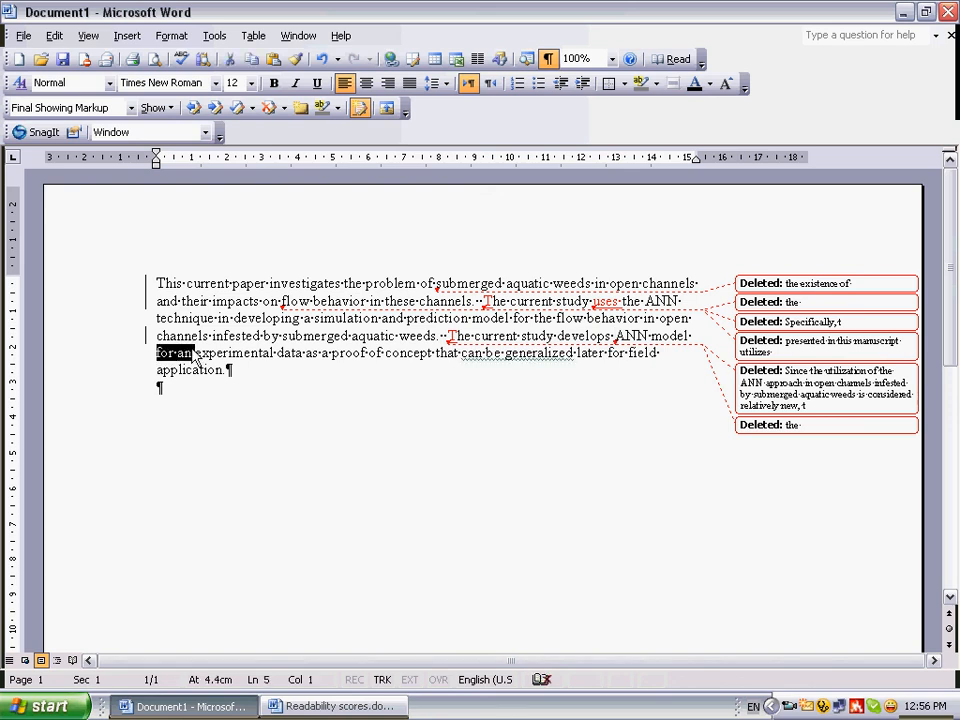
type("using")
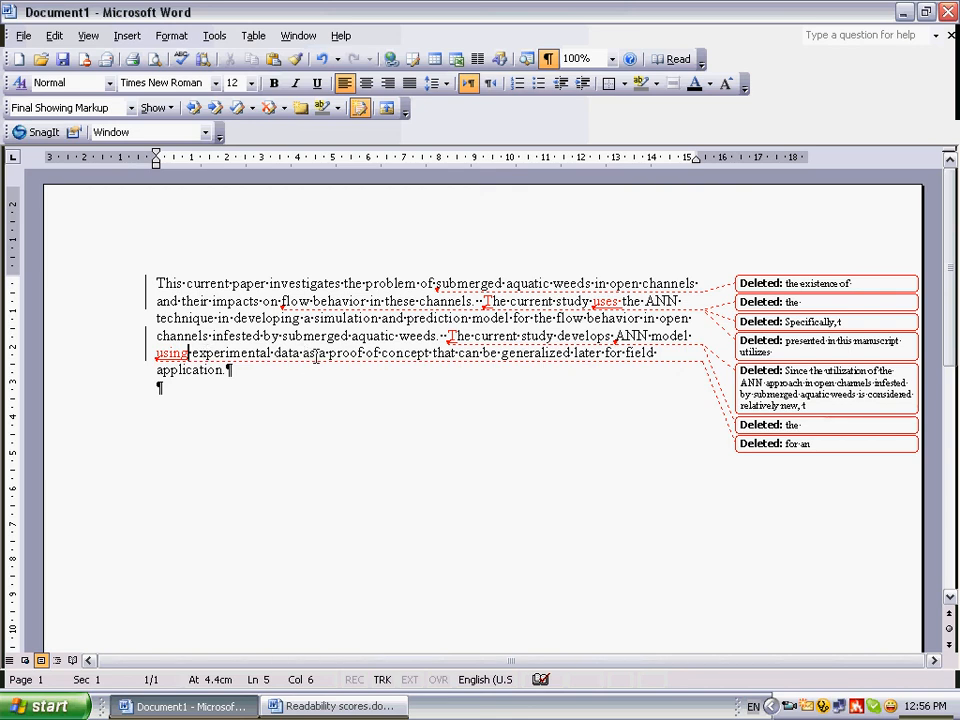
Delete 'a proof of concept that can be generalized later for' before 'field application' and accept all changes in the document
left_click_drag(318, 356, 622, 362)
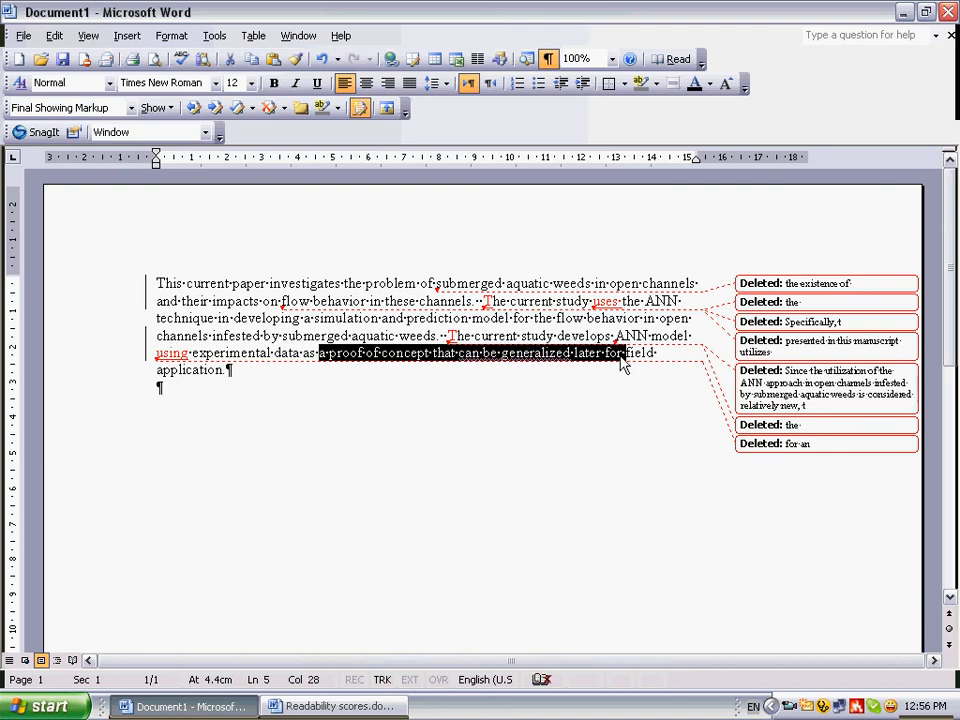
key("Delete")
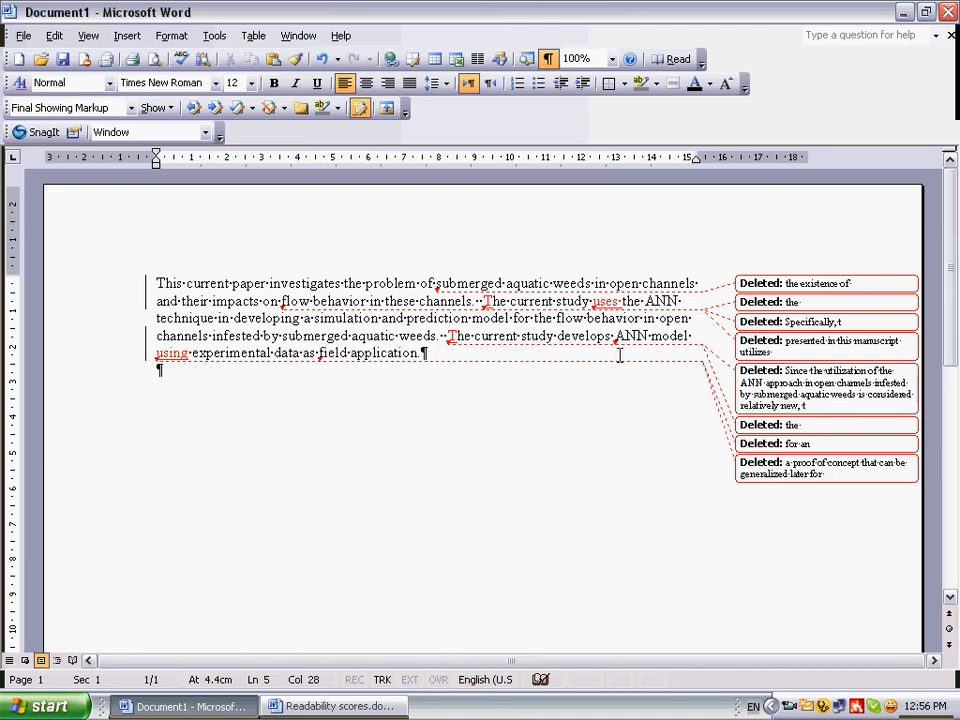
left_click(253, 108)
left_click(270, 171)
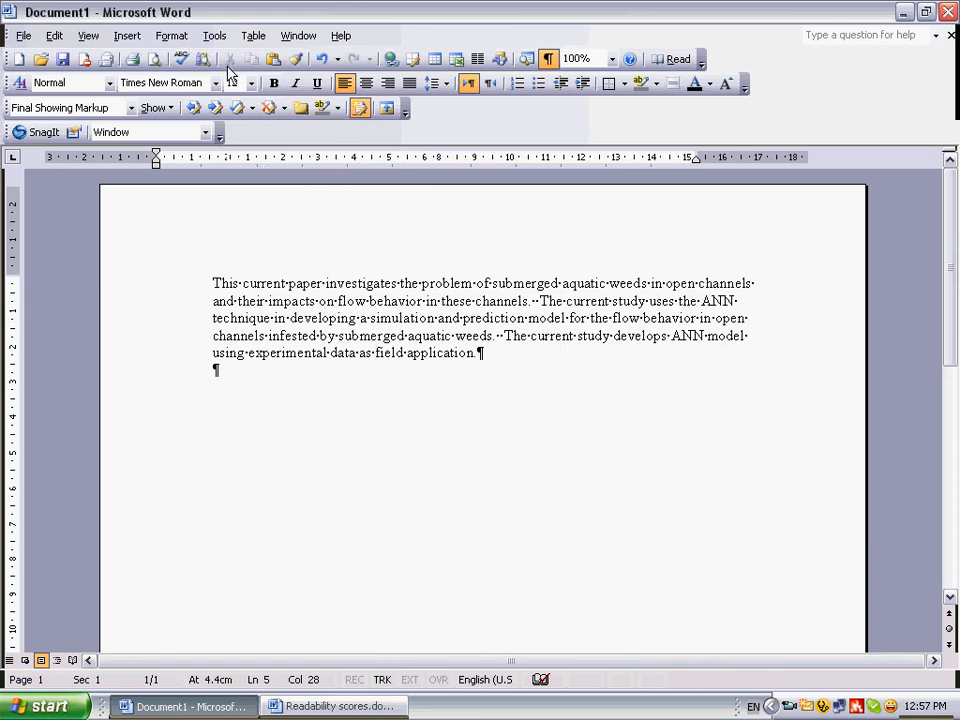
Run the spelling and grammar check on the revised paragraph to view its readability statistics
left_click(183, 61)
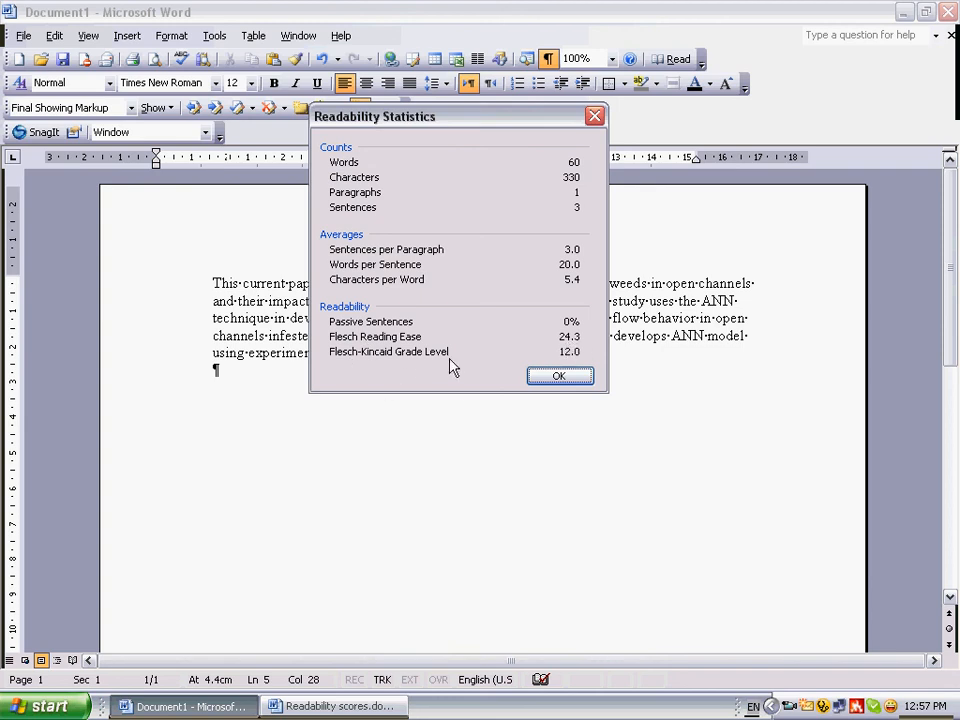
left_click(553, 376)
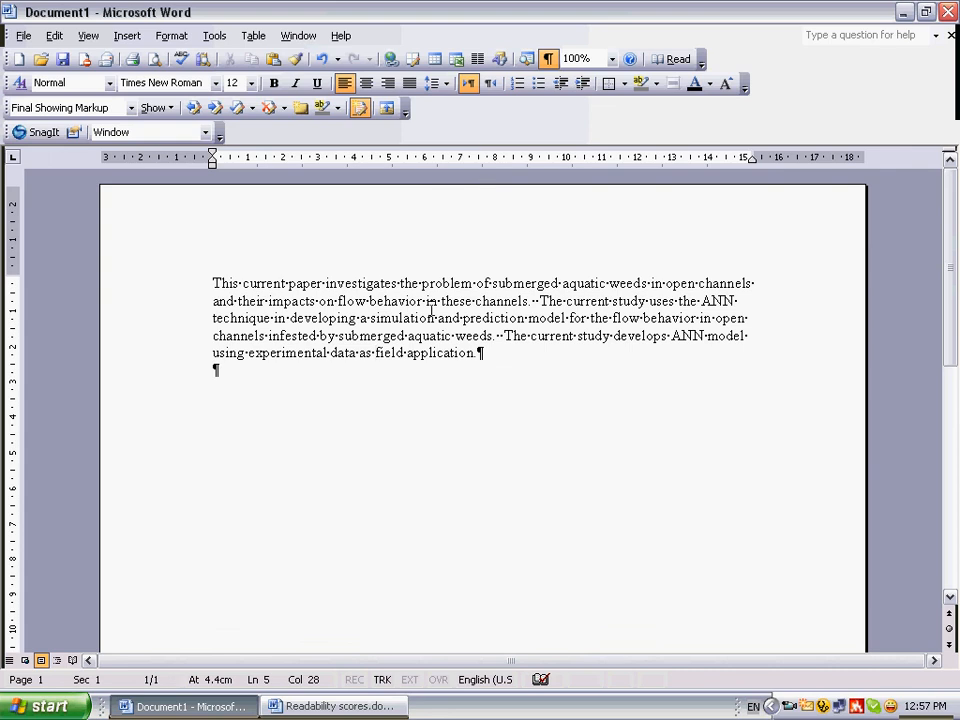
Show the Reviewing Pane and attach the comment 'Sentences can be reduced.' to the word 'field' in the last sentence
left_click(388, 110)
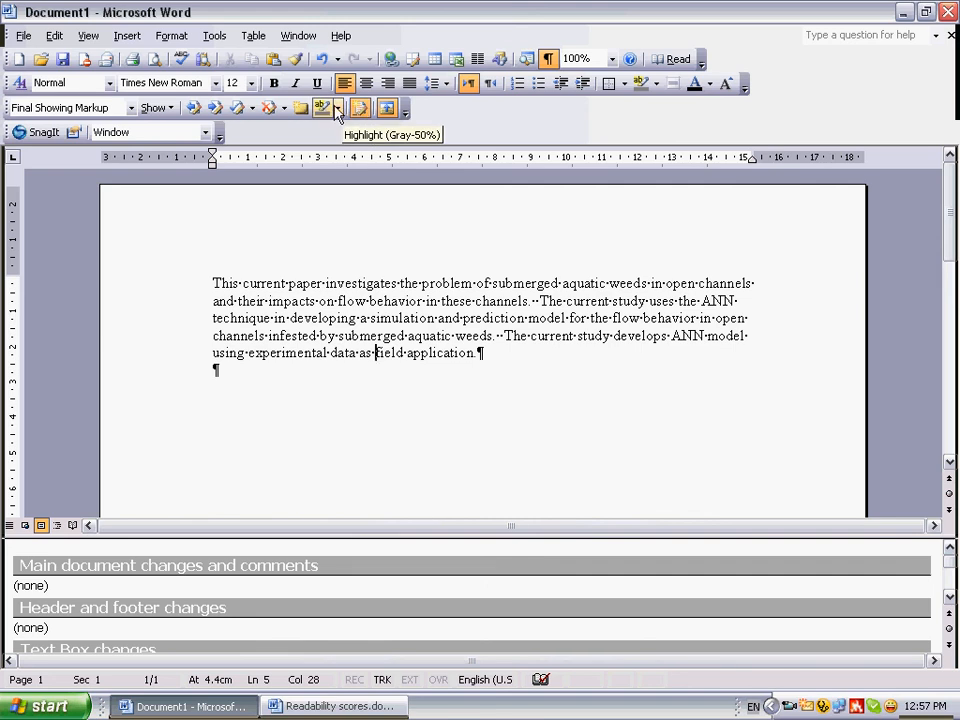
left_click(339, 109)
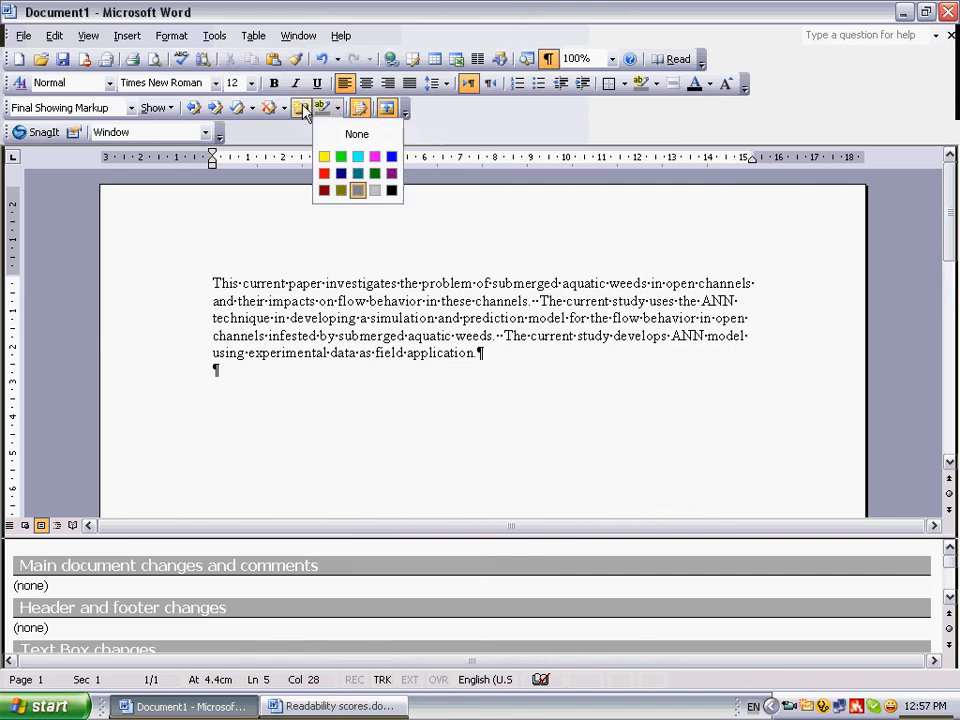
left_click(300, 108)
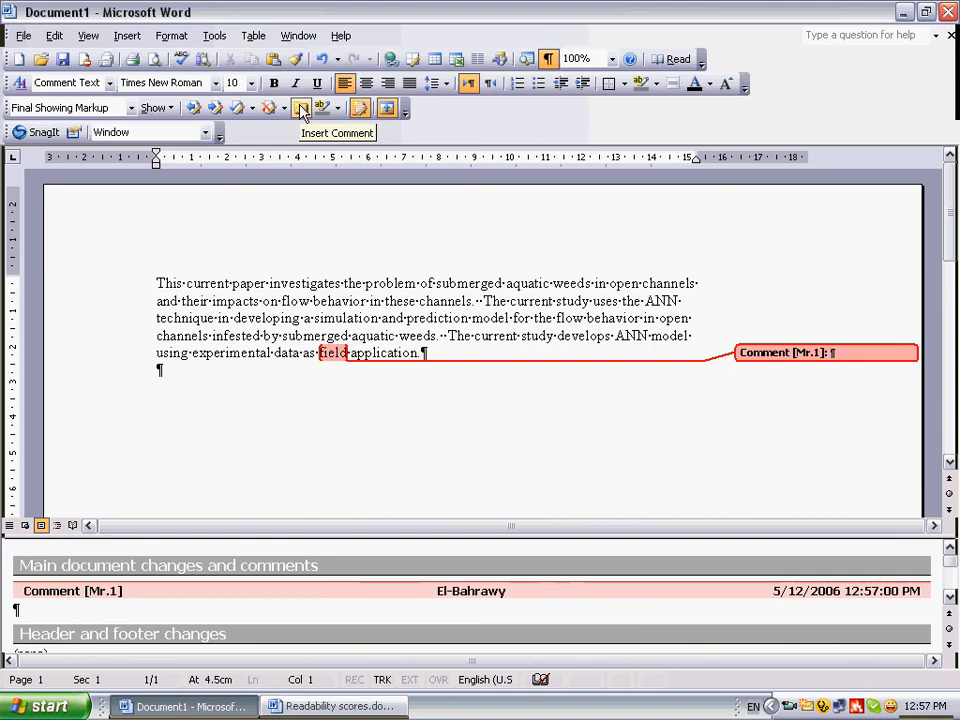
type("se")
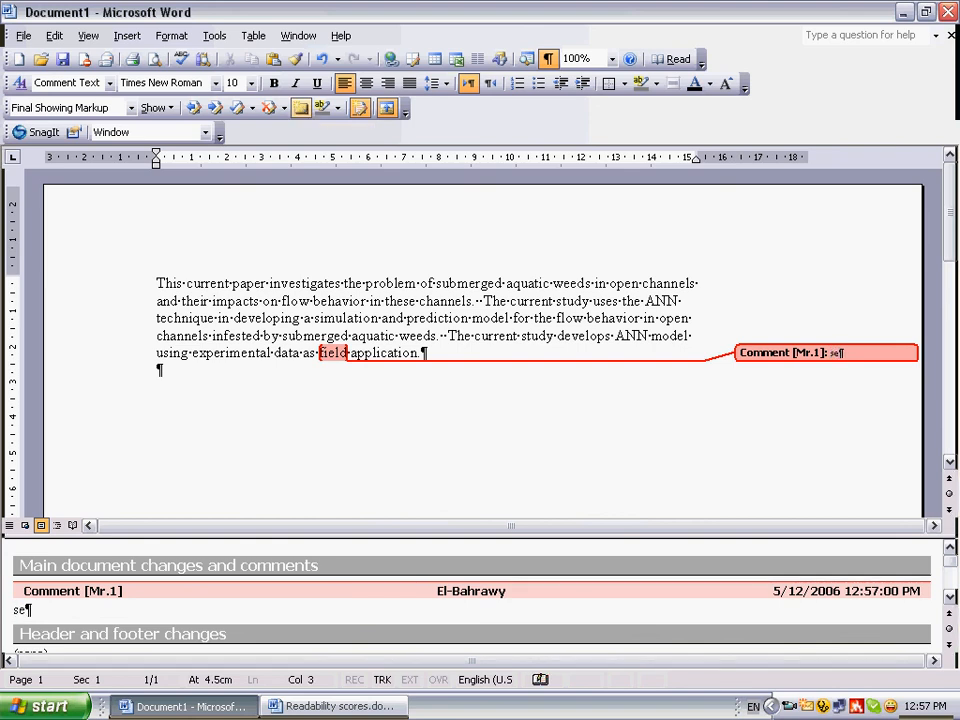
type("nten")
key("BackSpace")
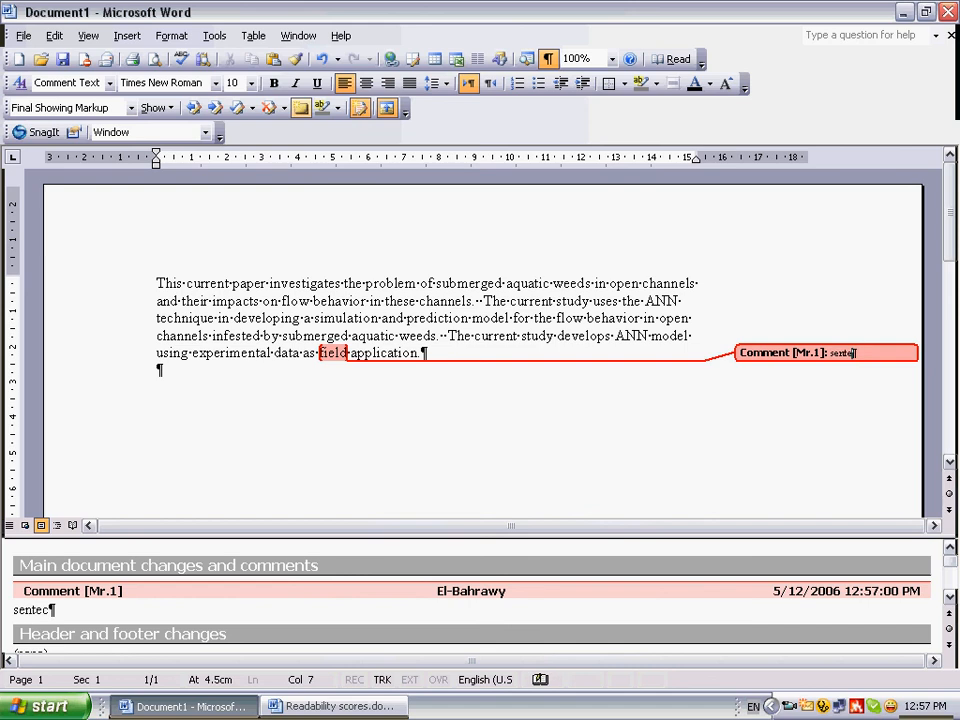
type("nces")
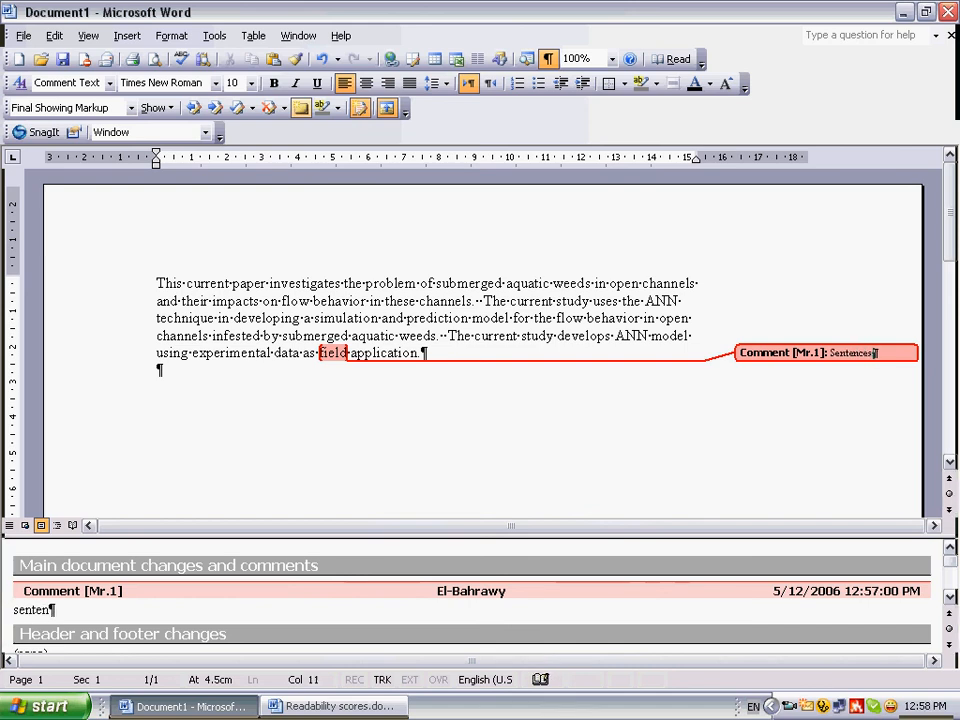
type(" can be re")
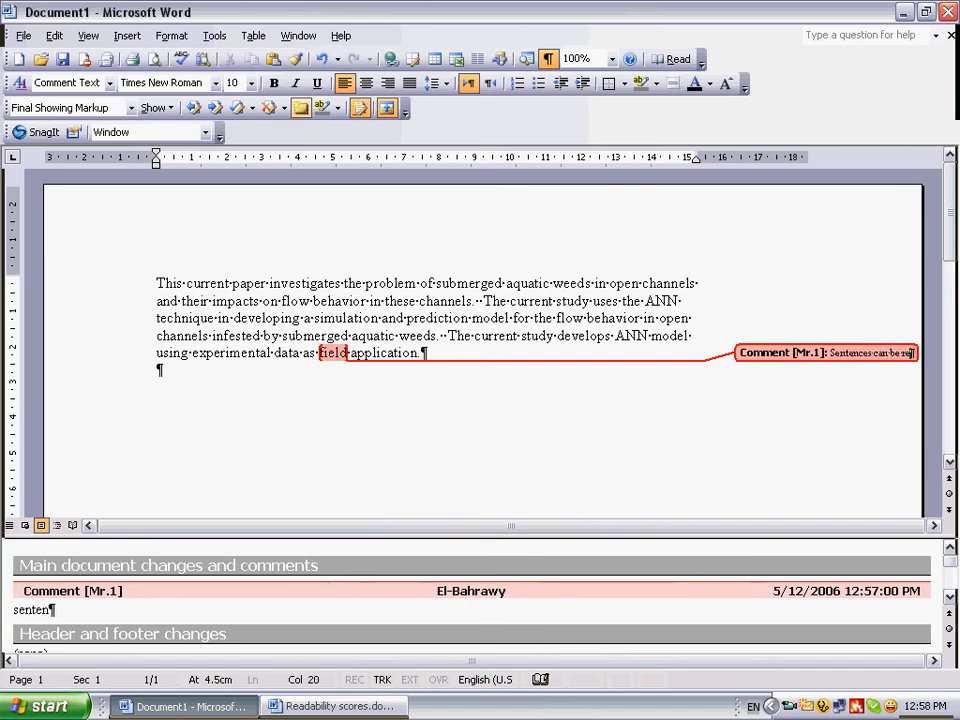
type("duced.")
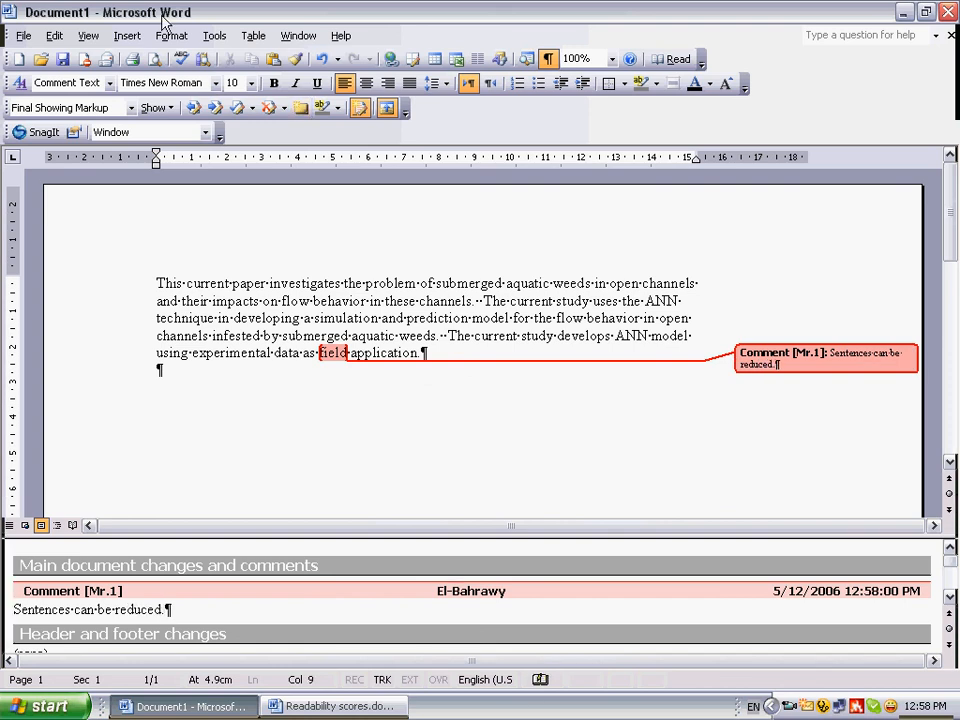
Delete all comments in the document and search for the next comment or tracked change
left_click(285, 110)
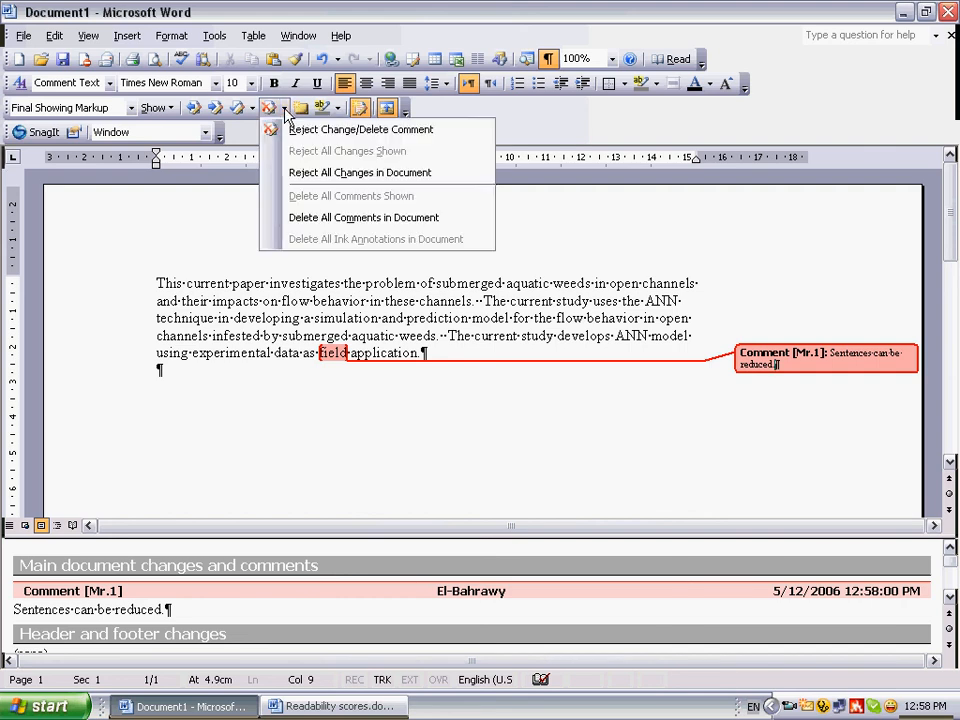
left_click(305, 218)
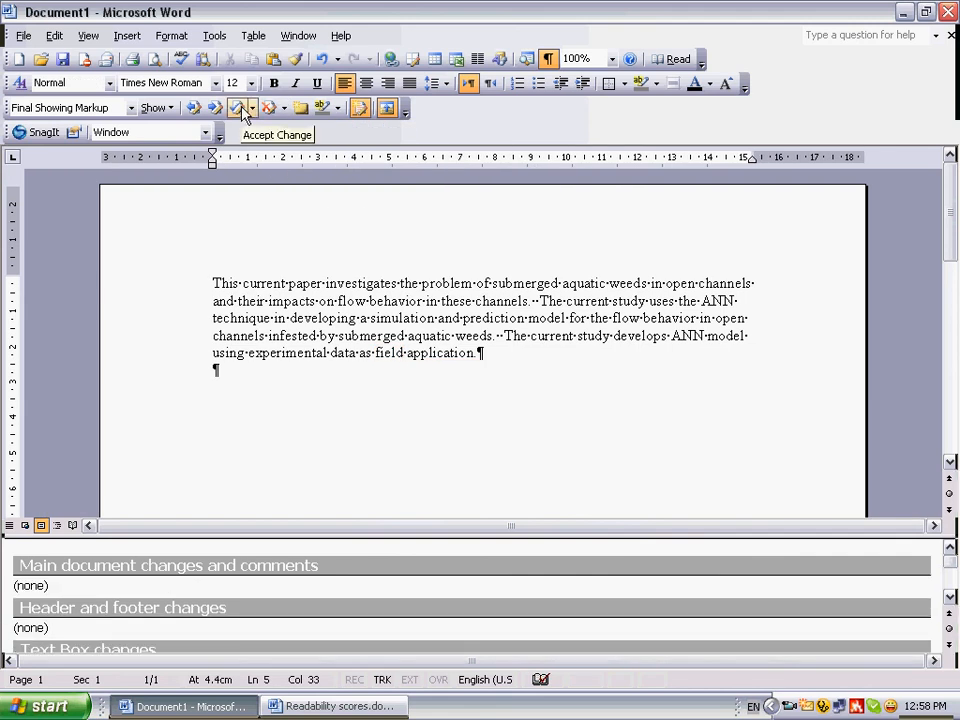
left_click(254, 109)
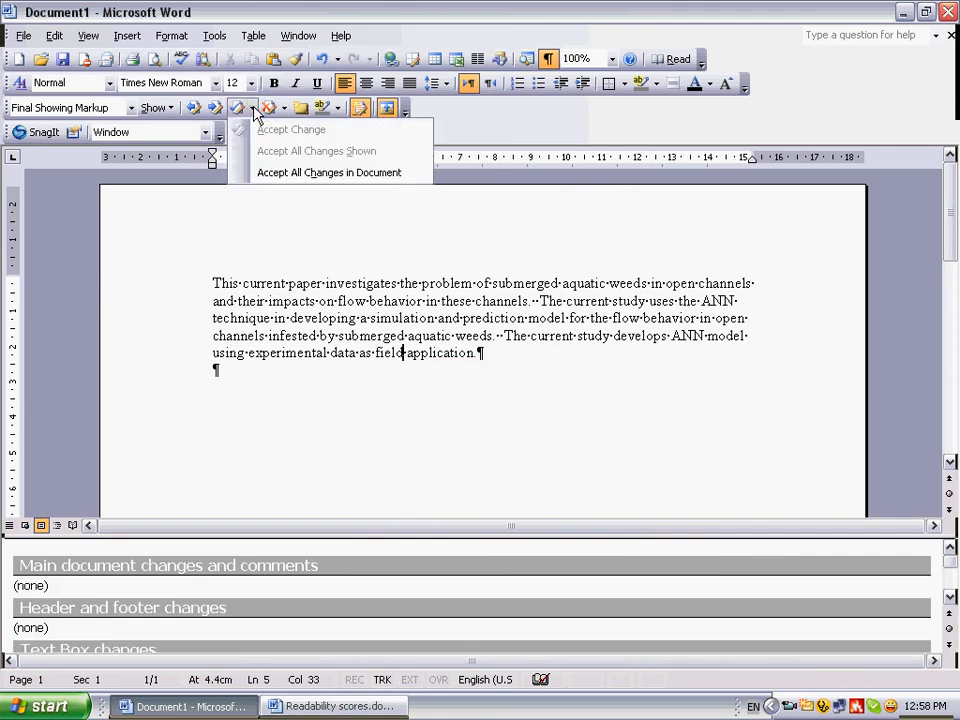
left_click(217, 109)
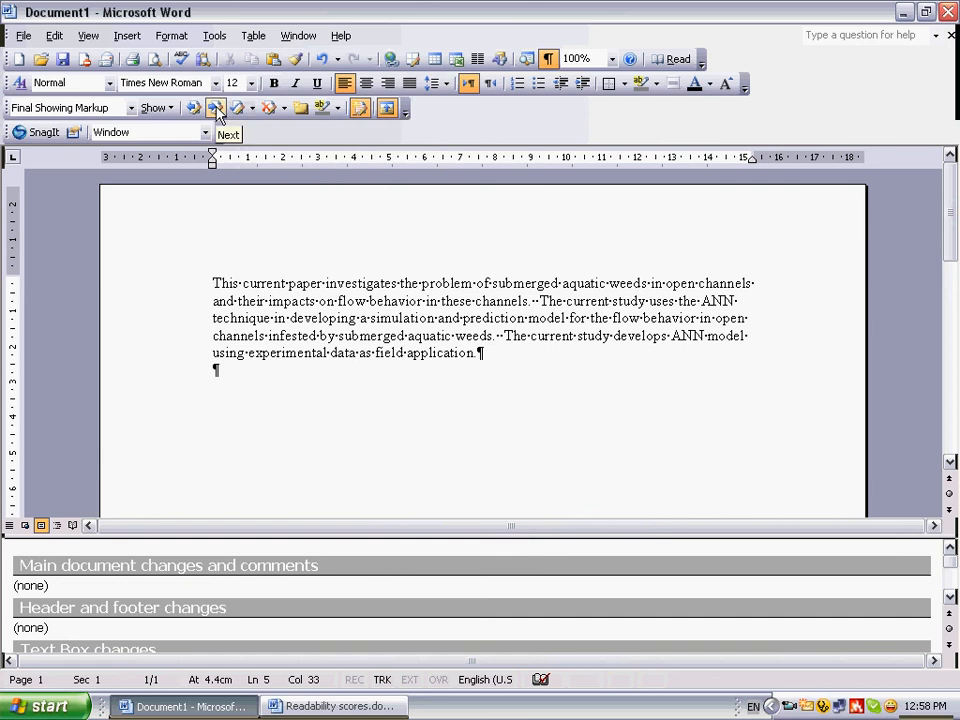
left_click(216, 108)
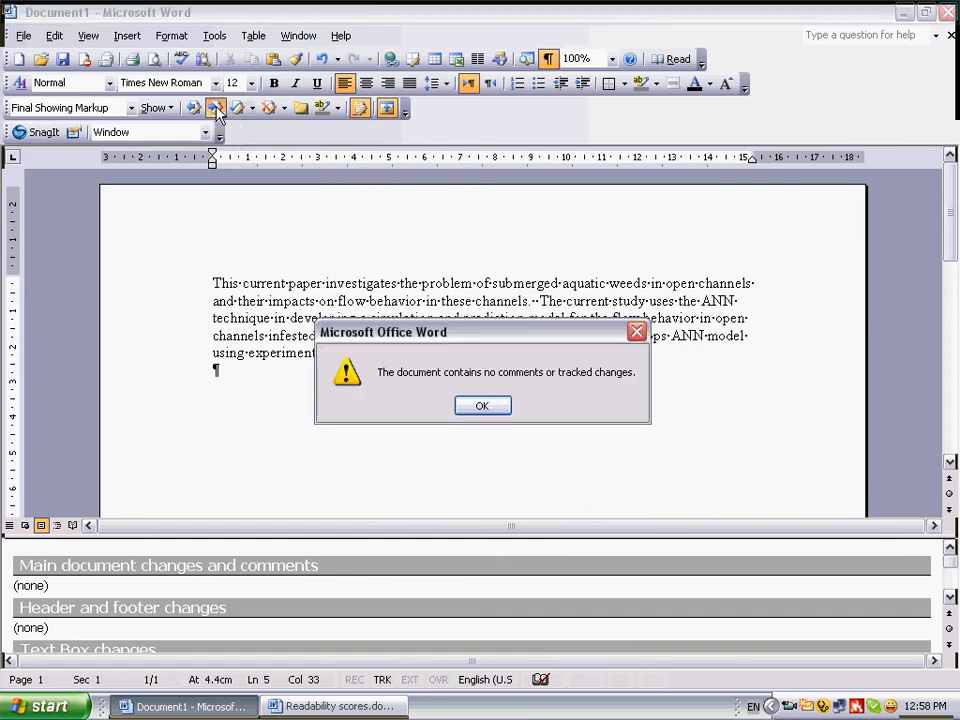
left_click(478, 409)
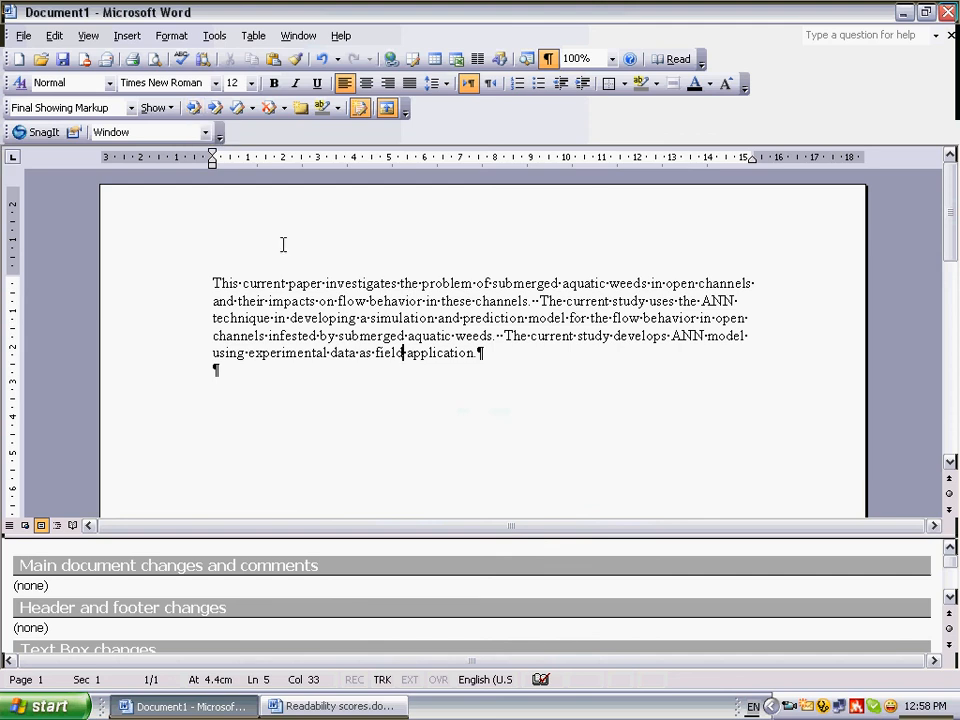
Set the document zoom to 120%
left_click(613, 60)
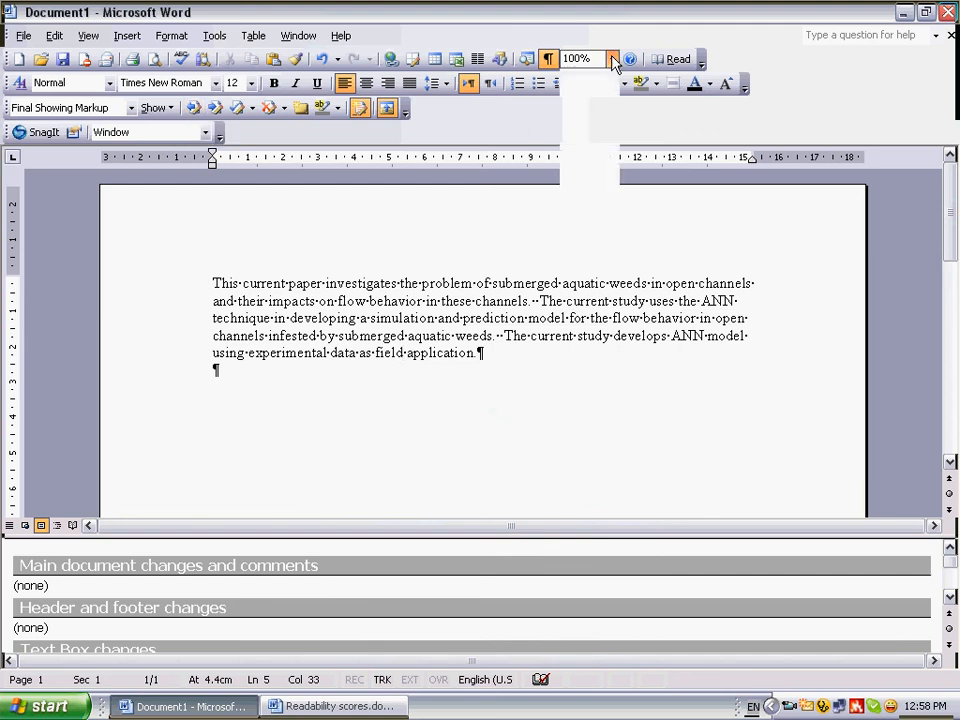
type("120")
key("Return")
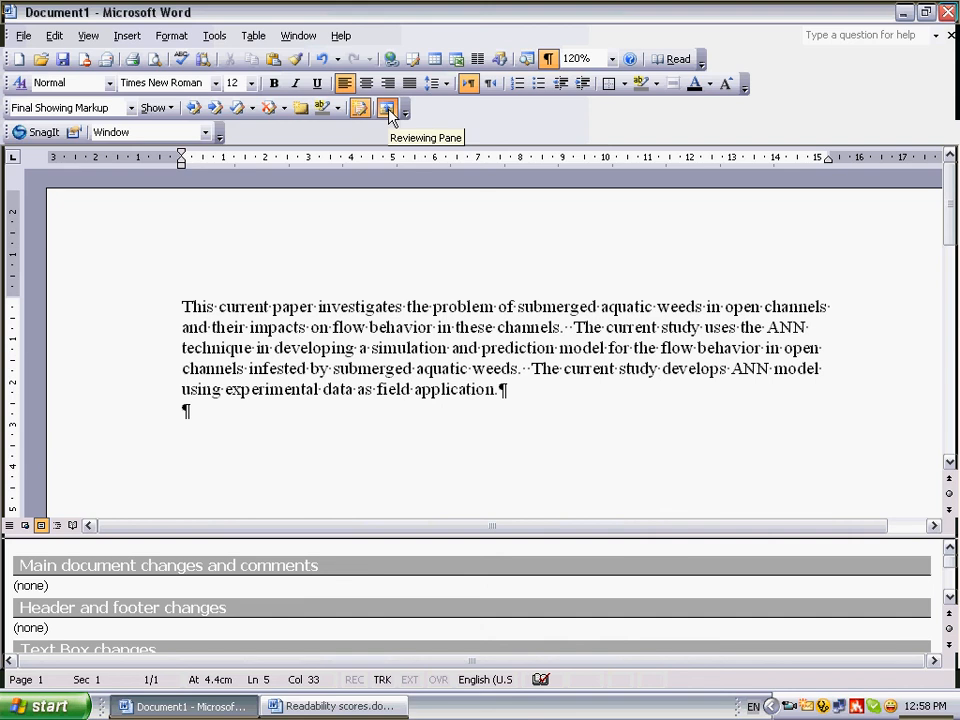
Look through the change categories in the Reviewing Pane down to the endnote changes and close the pane
left_click(951, 600)
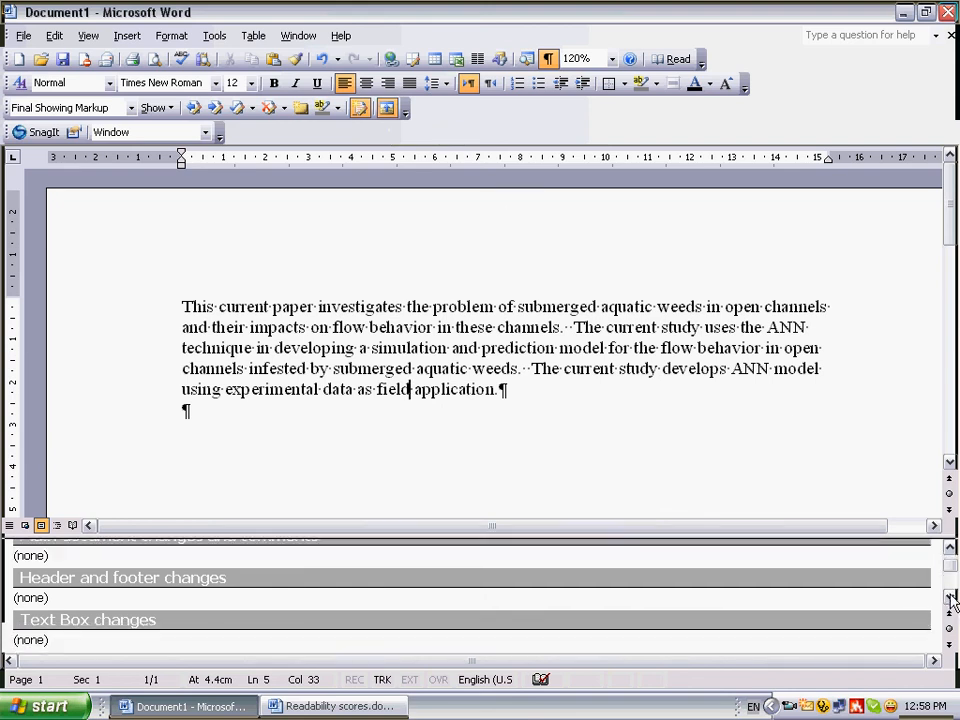
left_click(951, 600)
left_click(951, 600)
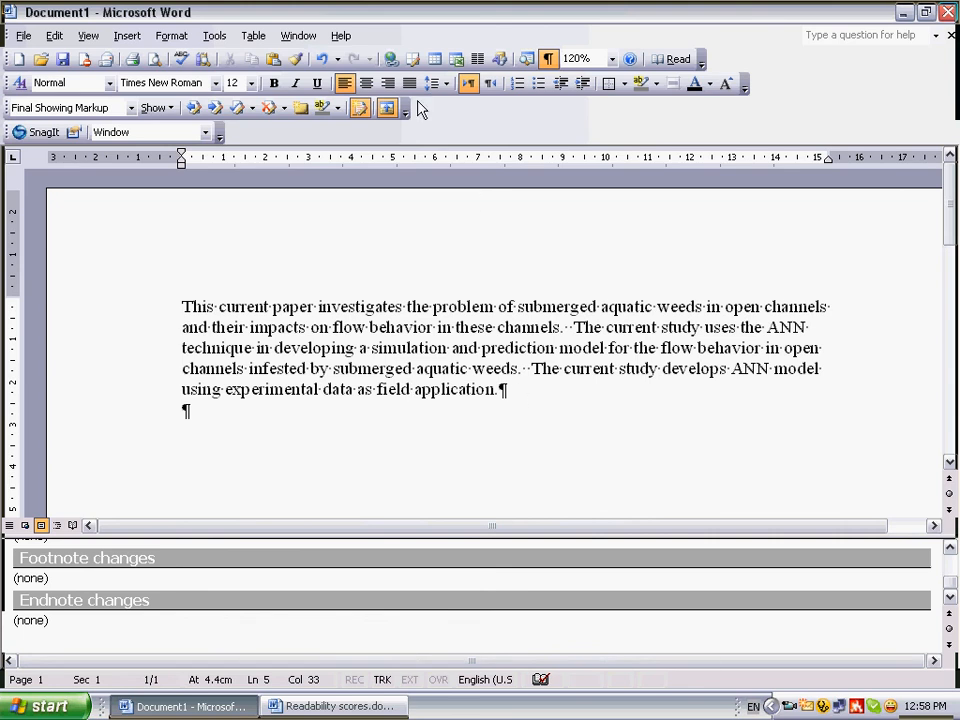
left_click(386, 108)
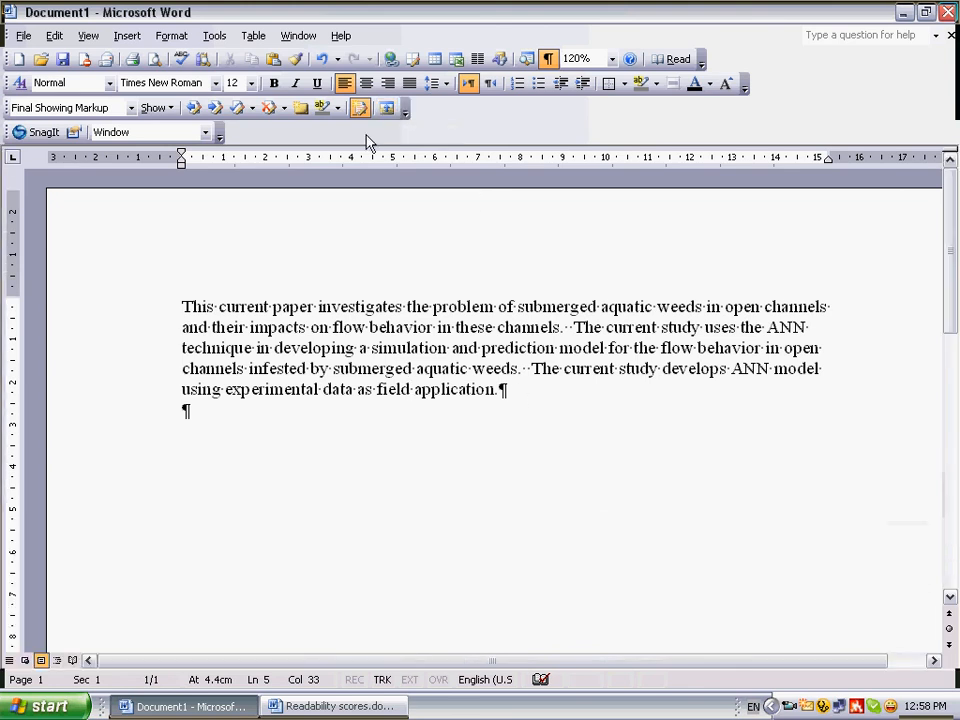